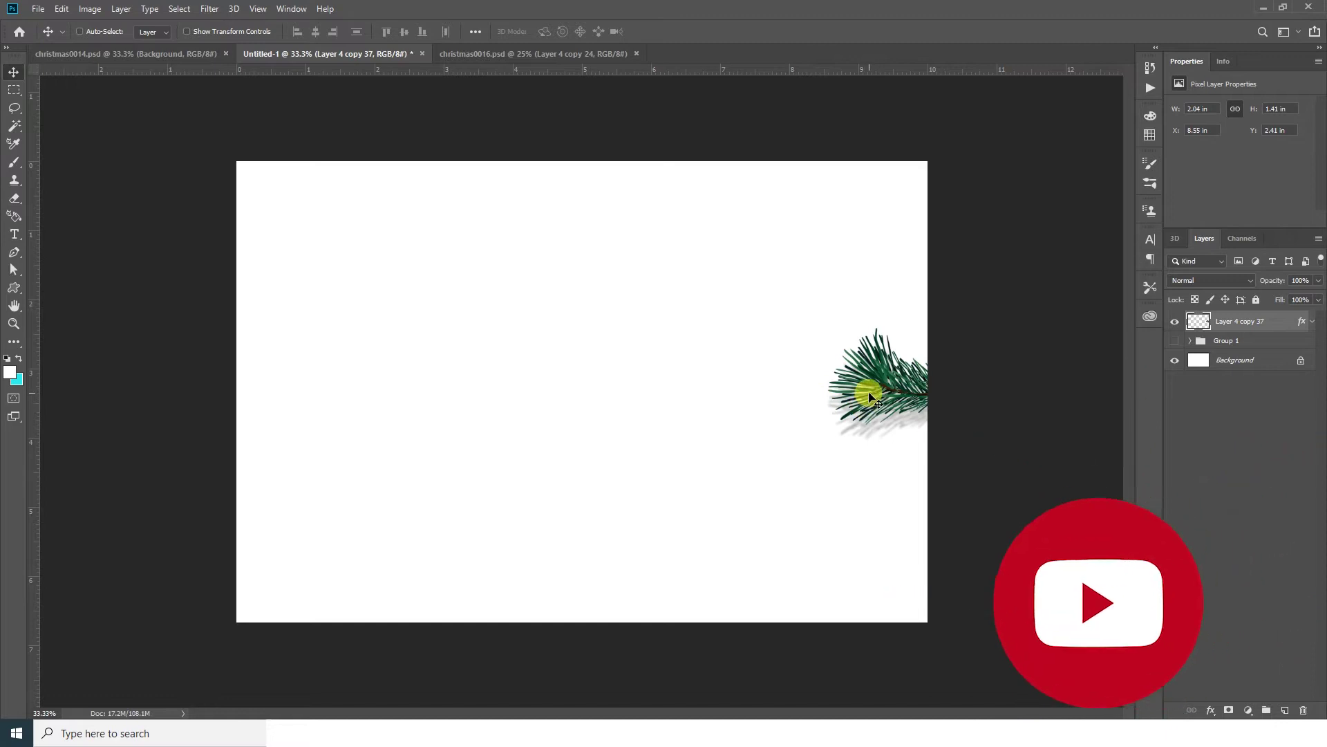
# Duplicate the pine branch toward the top-centre and onto the bottom-left edge.
pyautogui.moveTo(856, 377)
pyautogui.mouseDown()
pyautogui.moveTo(605, 282)
pyautogui.moveTo(641, 257)
pyautogui.moveTo(358, 358)
pyautogui.moveTo(455, 543)
pyautogui.moveTo(736, 607)
pyautogui.moveTo(977, 544)
pyautogui.moveTo(905, 204)
pyautogui.moveTo(837, 168)
pyautogui.moveTo(382, 206)
pyautogui.moveTo(406, 148)
pyautogui.moveTo(228, 548)
pyautogui.moveTo(234, 583)
pyautogui.moveTo(278, 245)
pyautogui.mouseUp()
pyautogui.hotkey('ctrl', 'j')
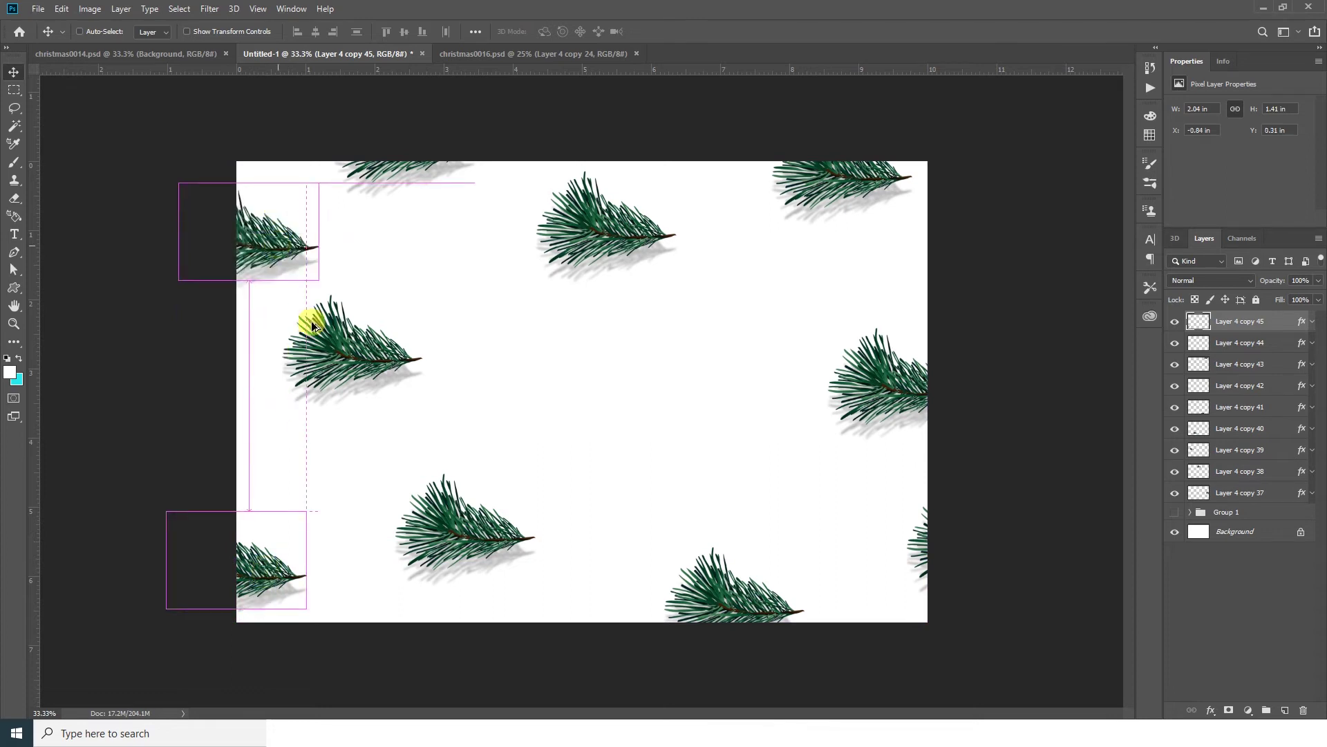
# Add branch copies to the top-left edge and canvas centre, nudging the lower branch.
pyautogui.moveTo(357, 353); pyautogui.dragTo(359, 377)
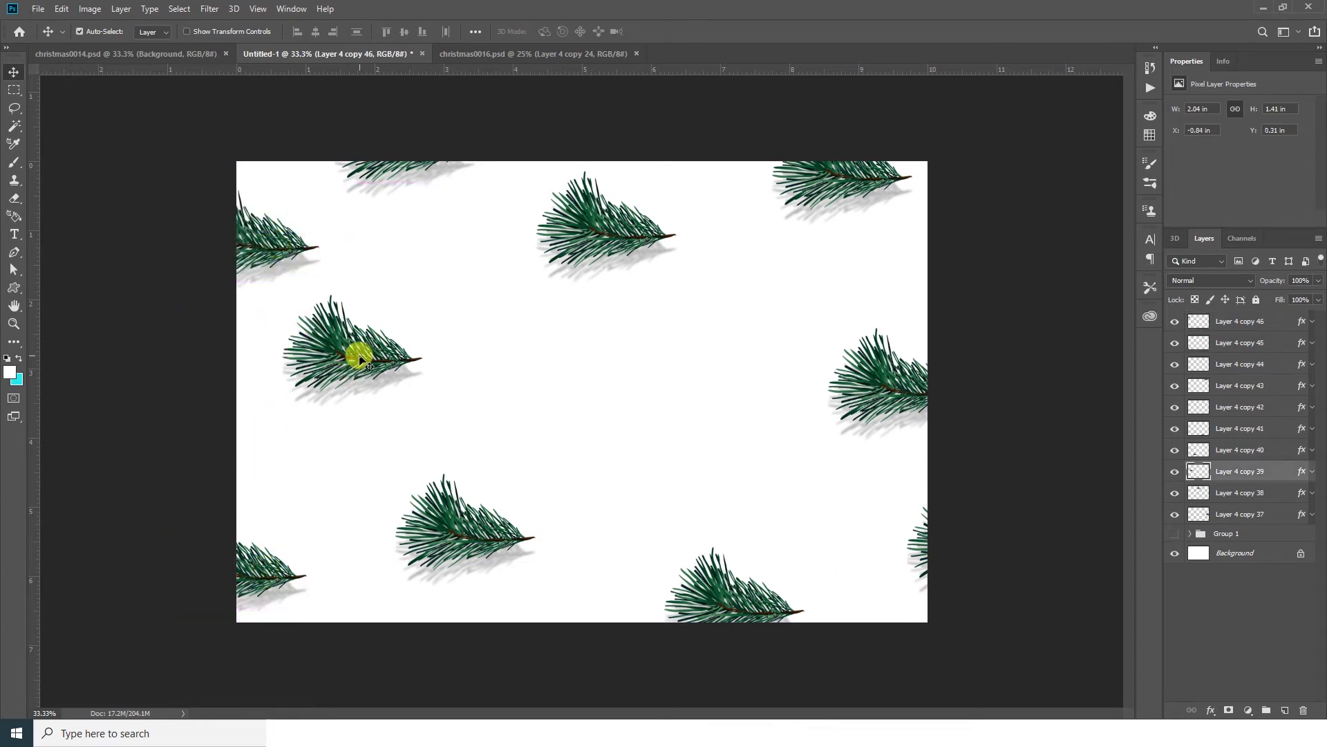
pyautogui.keyDown('ctrl'); pyautogui.click(462, 548); pyautogui.keyUp('ctrl')
pyautogui.moveTo(462, 547); pyautogui.dragTo(482, 532)
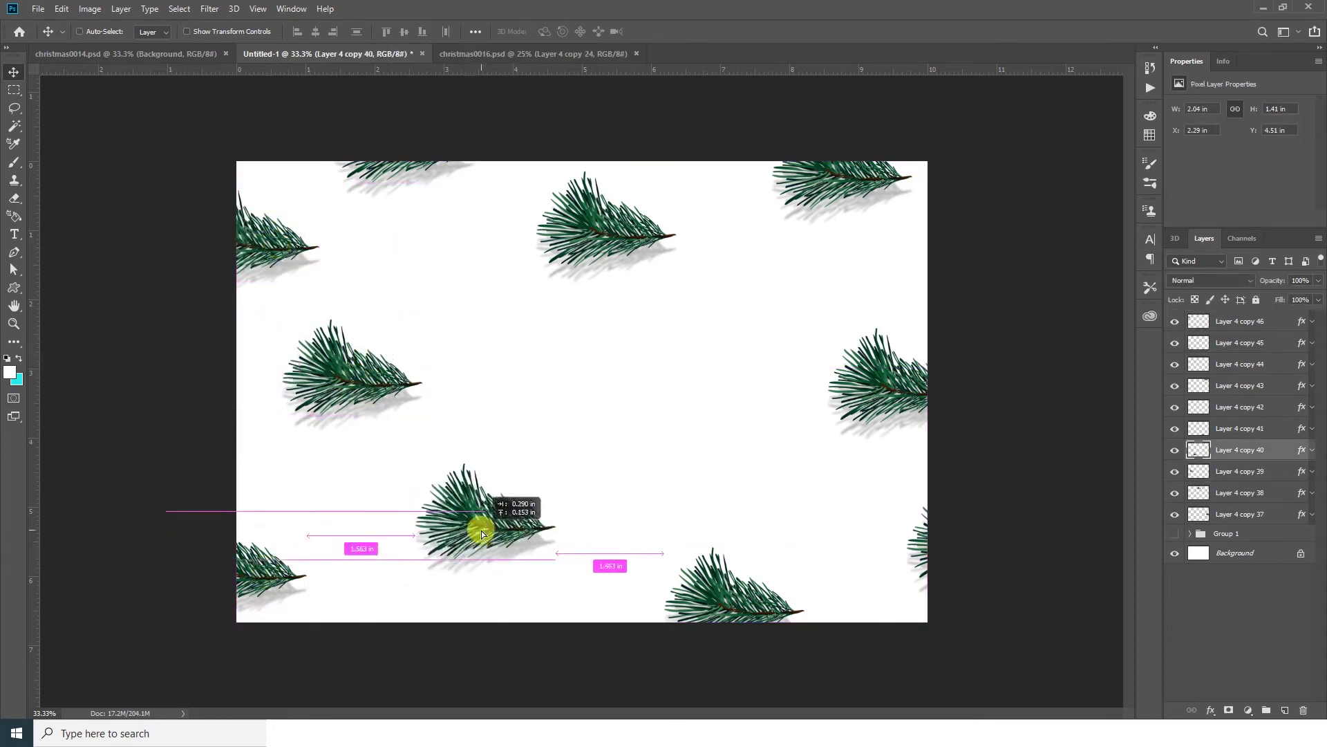
pyautogui.keyDown('ctrl'); pyautogui.click(338, 374); pyautogui.keyUp('ctrl')
pyautogui.moveTo(338, 373); pyautogui.dragTo(671, 409)
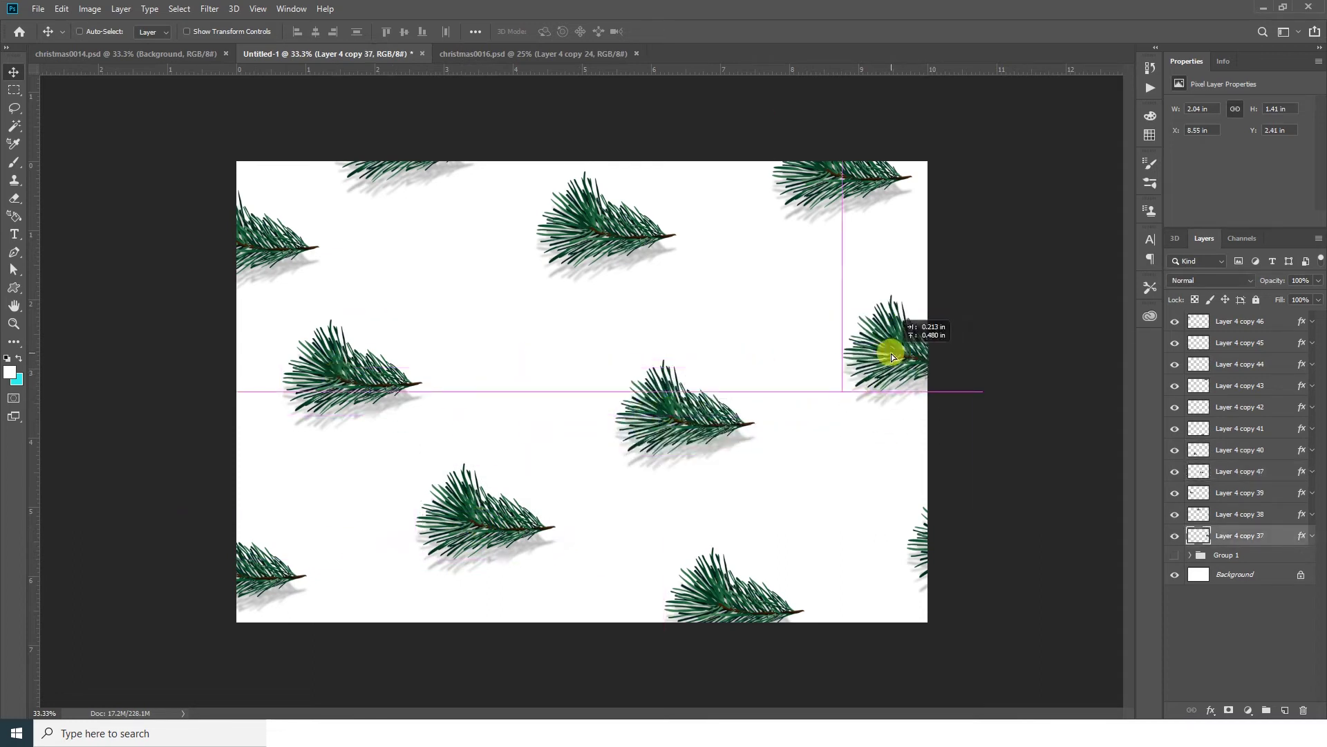
# Adjust the right-edge branch and collect the branch layers into one group.
pyautogui.moveTo(891, 354); pyautogui.dragTo(891, 354)
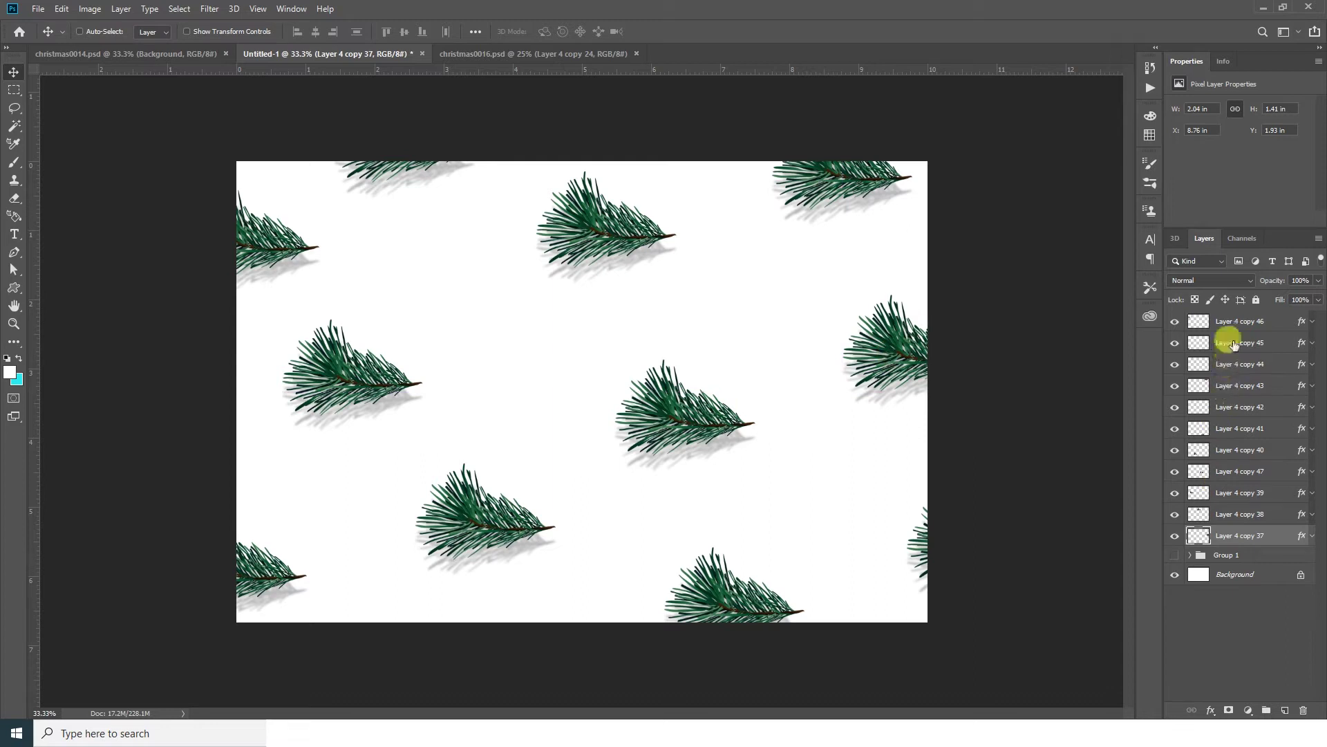
pyautogui.click(1238, 325)
pyautogui.moveTo(1248, 406); pyautogui.dragTo(1233, 335)
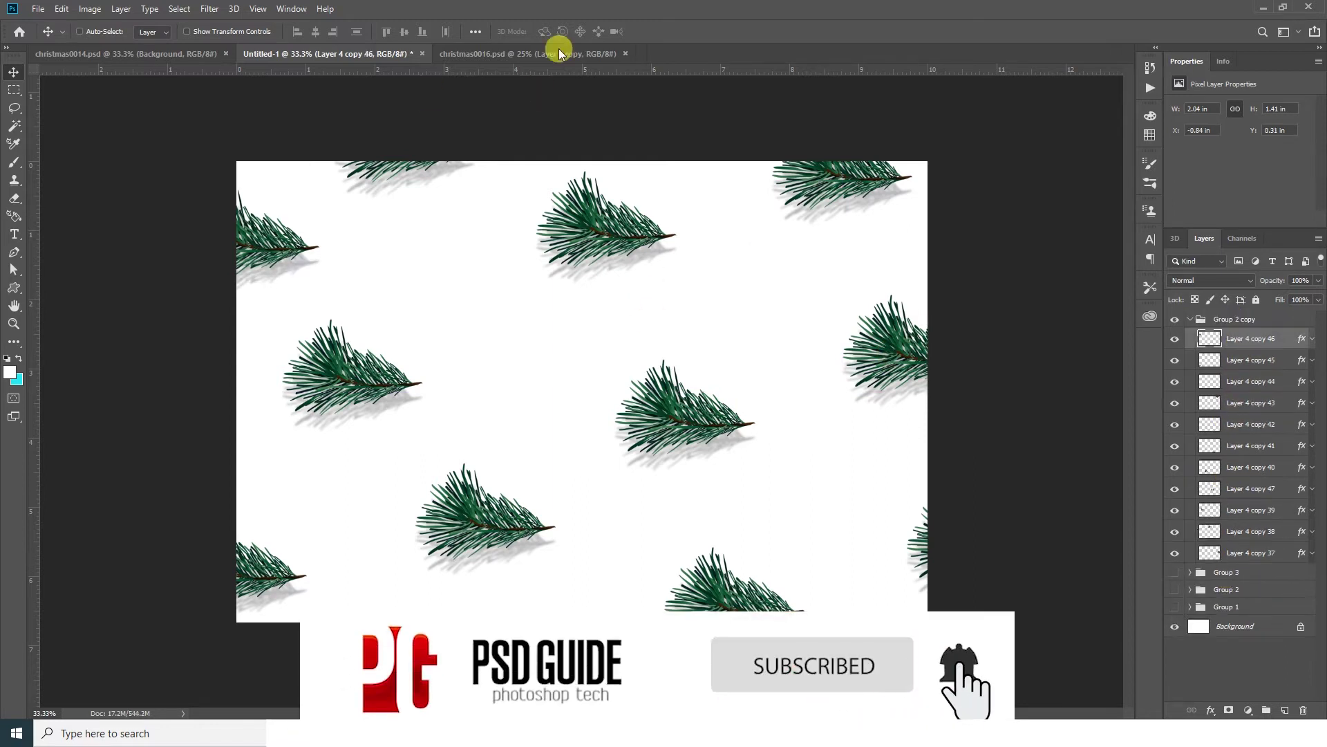
# Bring a gold star from the christmas0016.psd flyer into the pattern document.
pyautogui.click(517, 61)
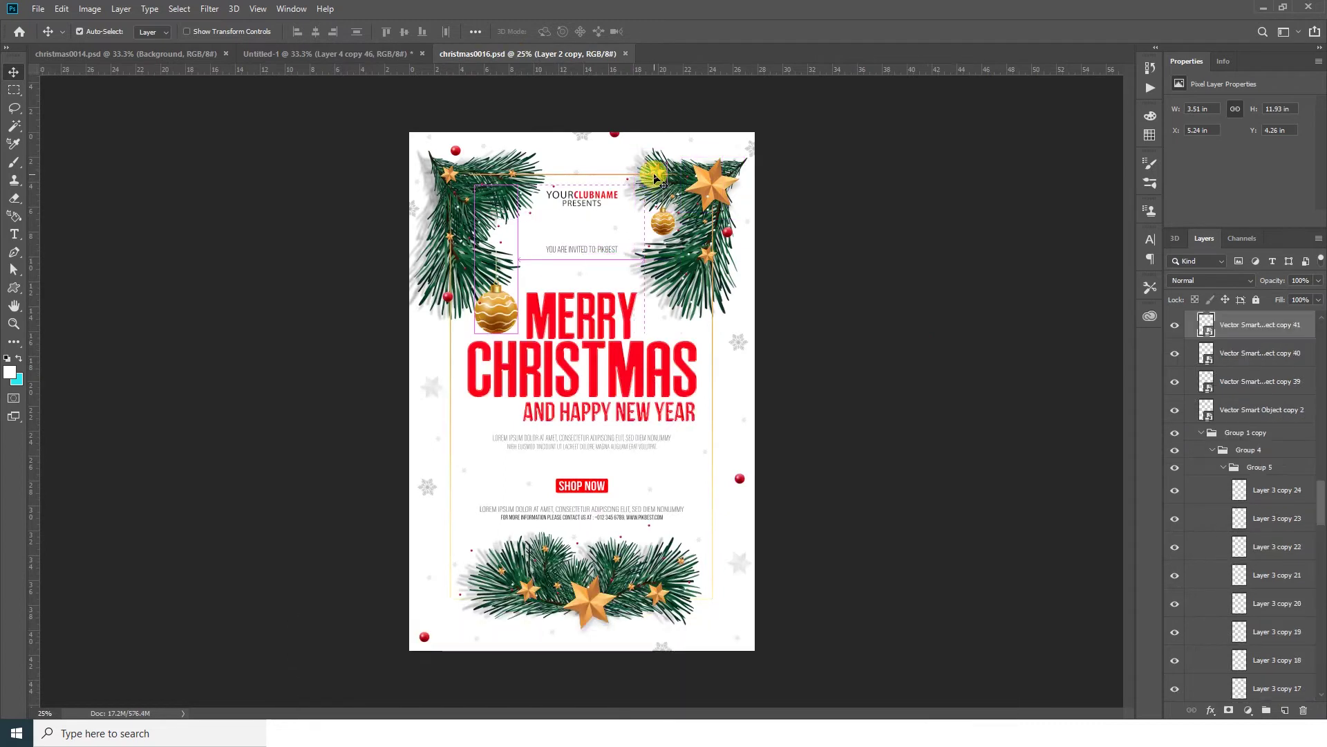
pyautogui.moveTo(567, 167)
pyautogui.mouseDown()
pyautogui.moveTo(404, 74)
pyautogui.moveTo(622, 260)
pyautogui.moveTo(826, 320)
pyautogui.moveTo(808, 317)
pyautogui.moveTo(831, 513)
pyautogui.moveTo(495, 373)
pyautogui.moveTo(550, 391)
pyautogui.moveTo(455, 288)
pyautogui.moveTo(483, 300)
pyautogui.moveTo(320, 495)
pyautogui.moveTo(619, 589)
pyautogui.moveTo(595, 591)
pyautogui.moveTo(297, 246)
pyautogui.moveTo(246, 392)
pyautogui.moveTo(295, 168)
pyautogui.moveTo(287, 194)
pyautogui.moveTo(724, 187)
pyautogui.moveTo(688, 188)
pyautogui.moveTo(912, 248)
pyautogui.mouseUp()
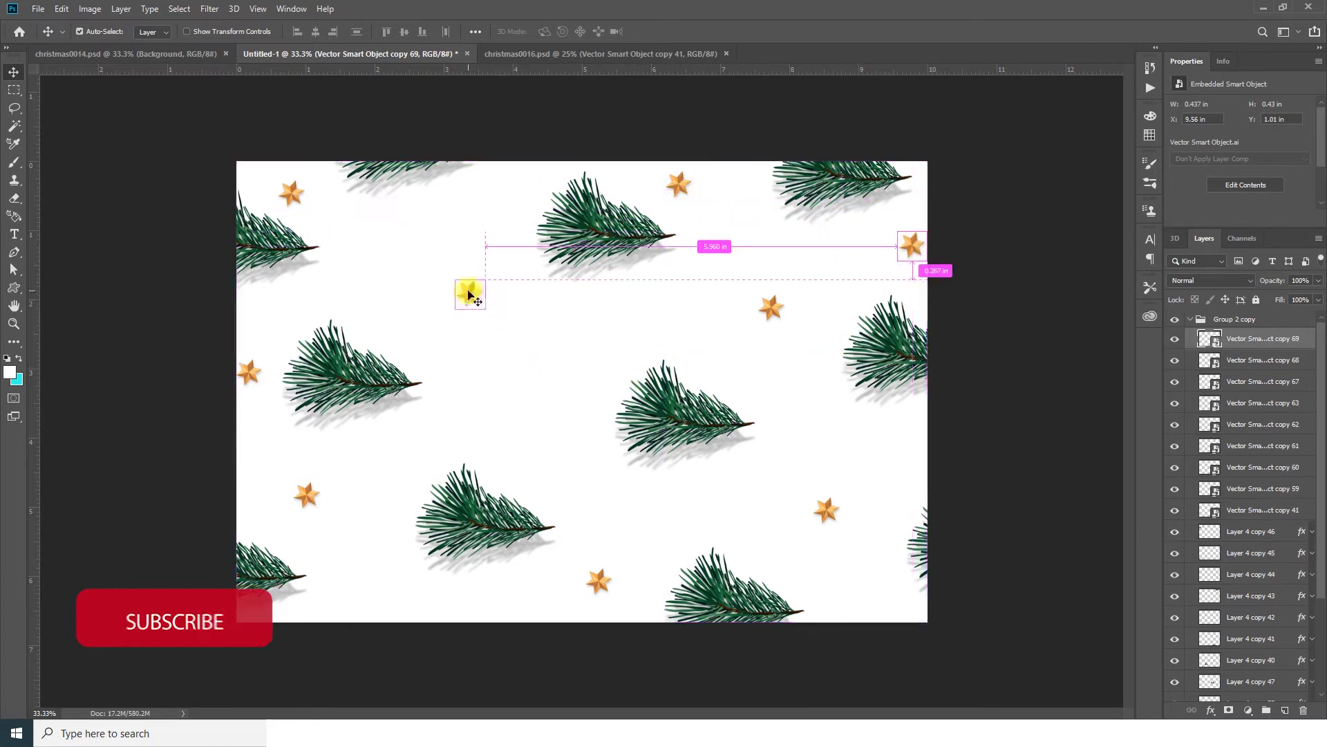
# Reposition stars upper-left, among the lower-left branches, at the bottom and on the right.
pyautogui.moveTo(470, 293)
pyautogui.mouseDown()
pyautogui.moveTo(442, 280)
pyautogui.moveTo(543, 395)
pyautogui.mouseUp()
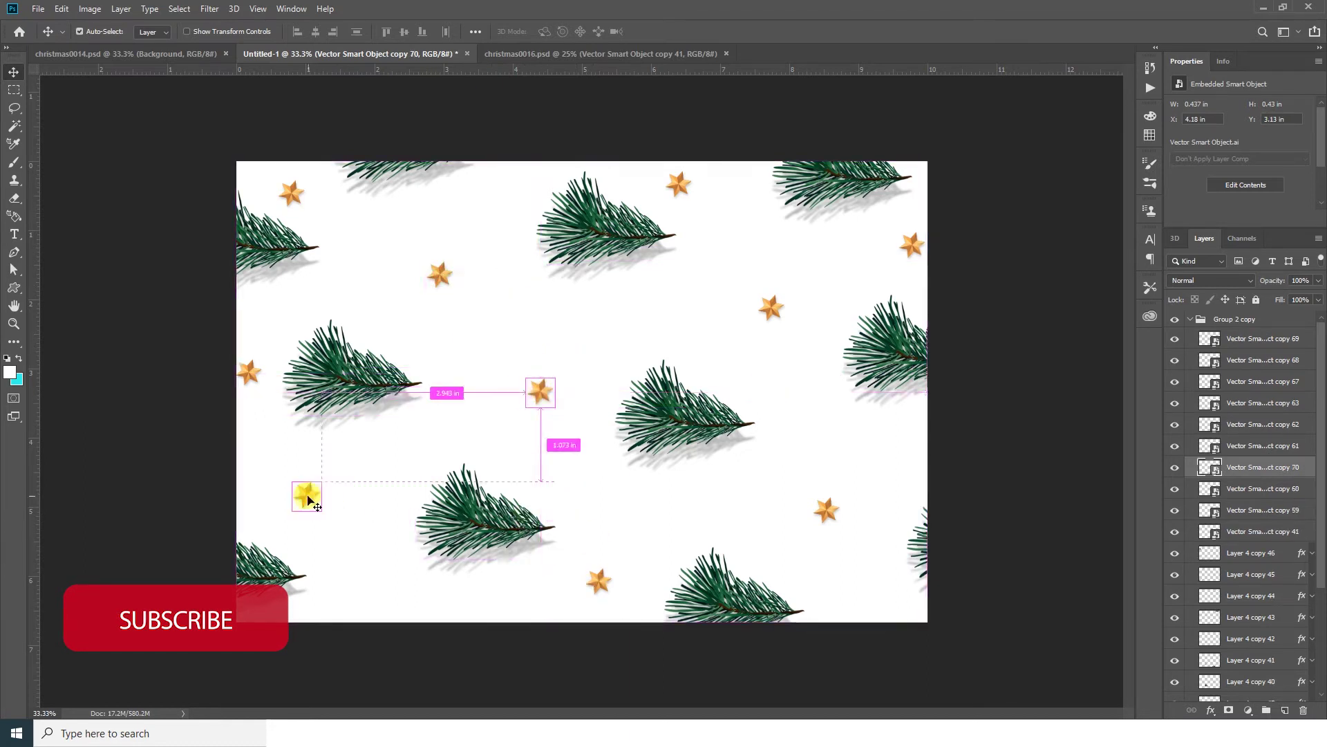
pyautogui.moveTo(306, 497); pyautogui.dragTo(337, 521)
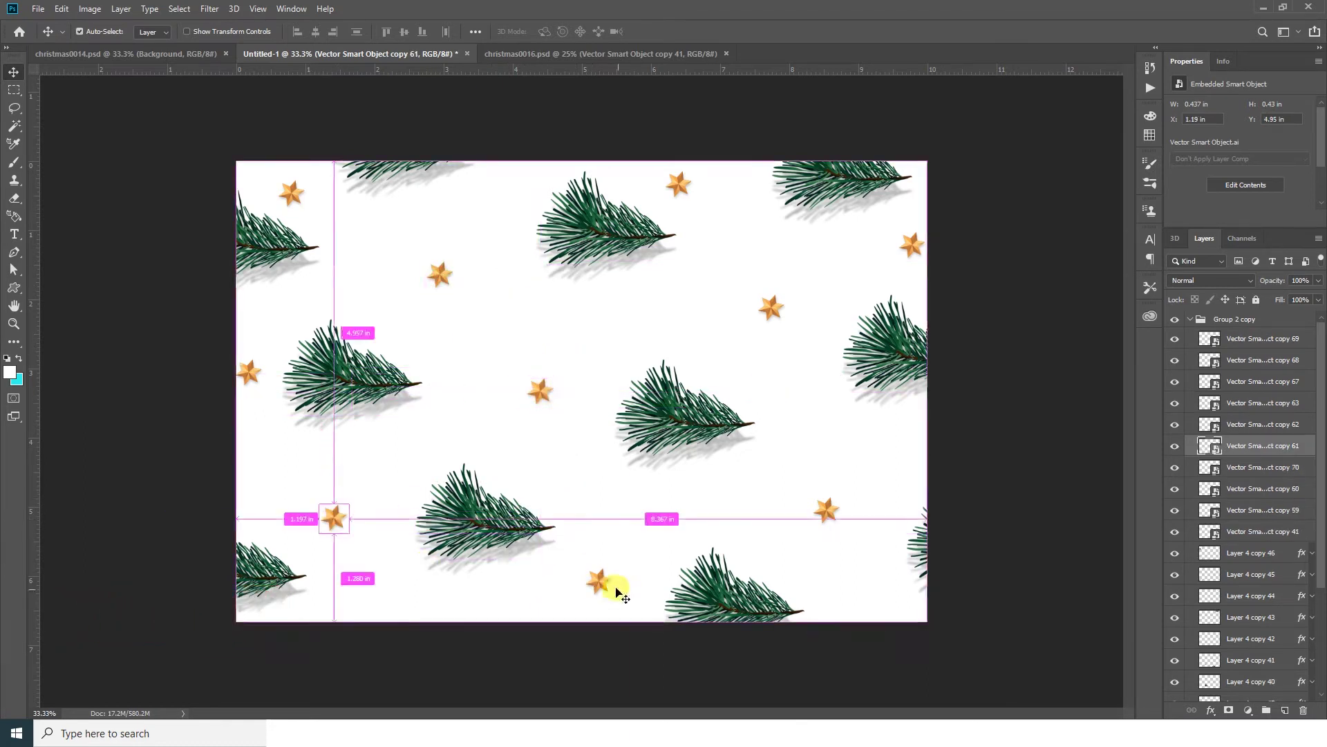
pyautogui.moveTo(600, 583); pyautogui.dragTo(606, 584)
pyautogui.moveTo(827, 512); pyautogui.dragTo(825, 513)
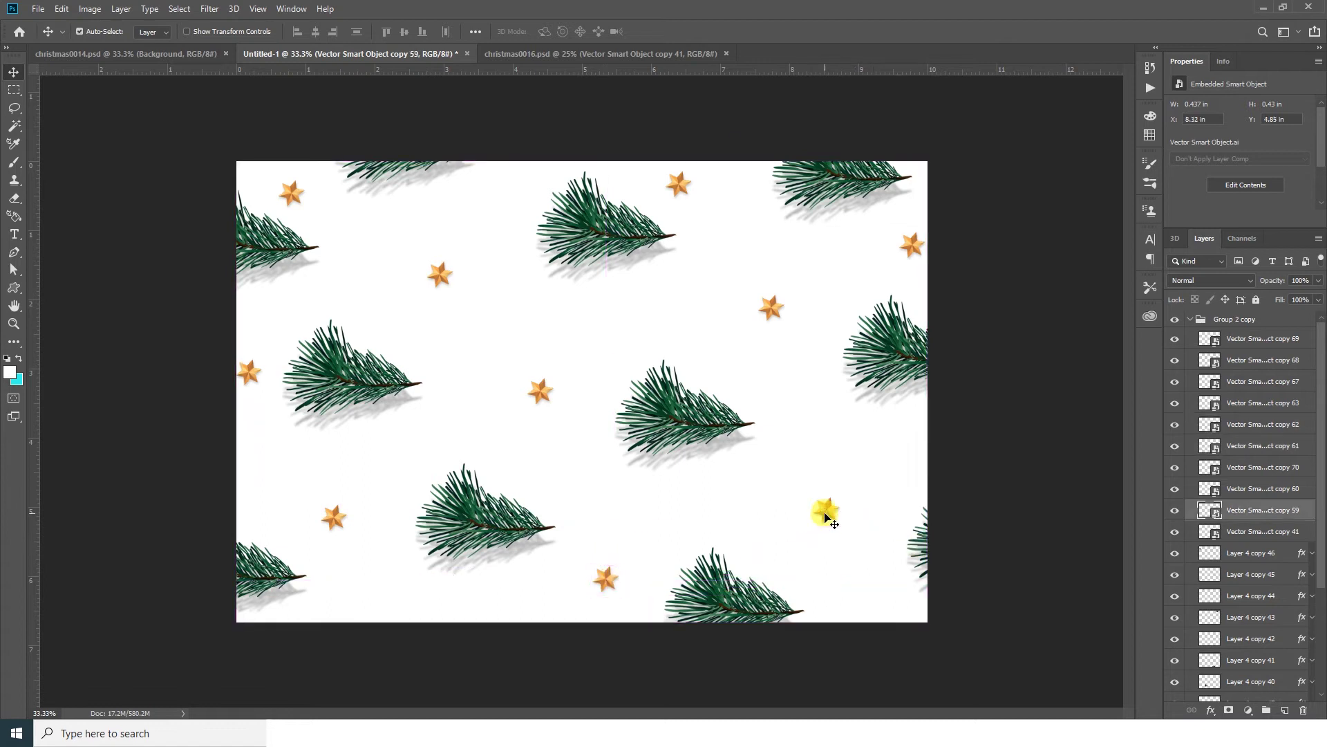
pyautogui.click(543, 394)
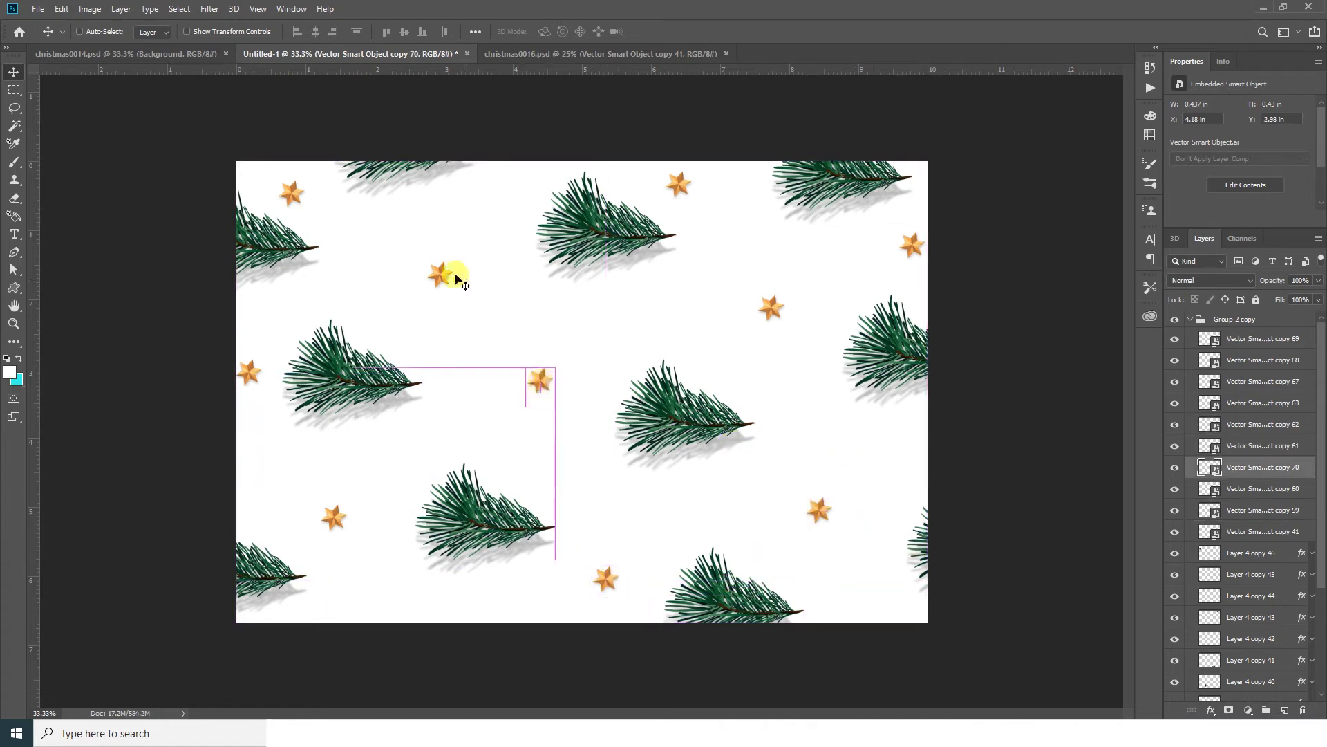
pyautogui.keyDown('ctrl'); pyautogui.click(455, 277); pyautogui.keyUp('ctrl')
pyautogui.moveTo(445, 270); pyautogui.dragTo(448, 268)
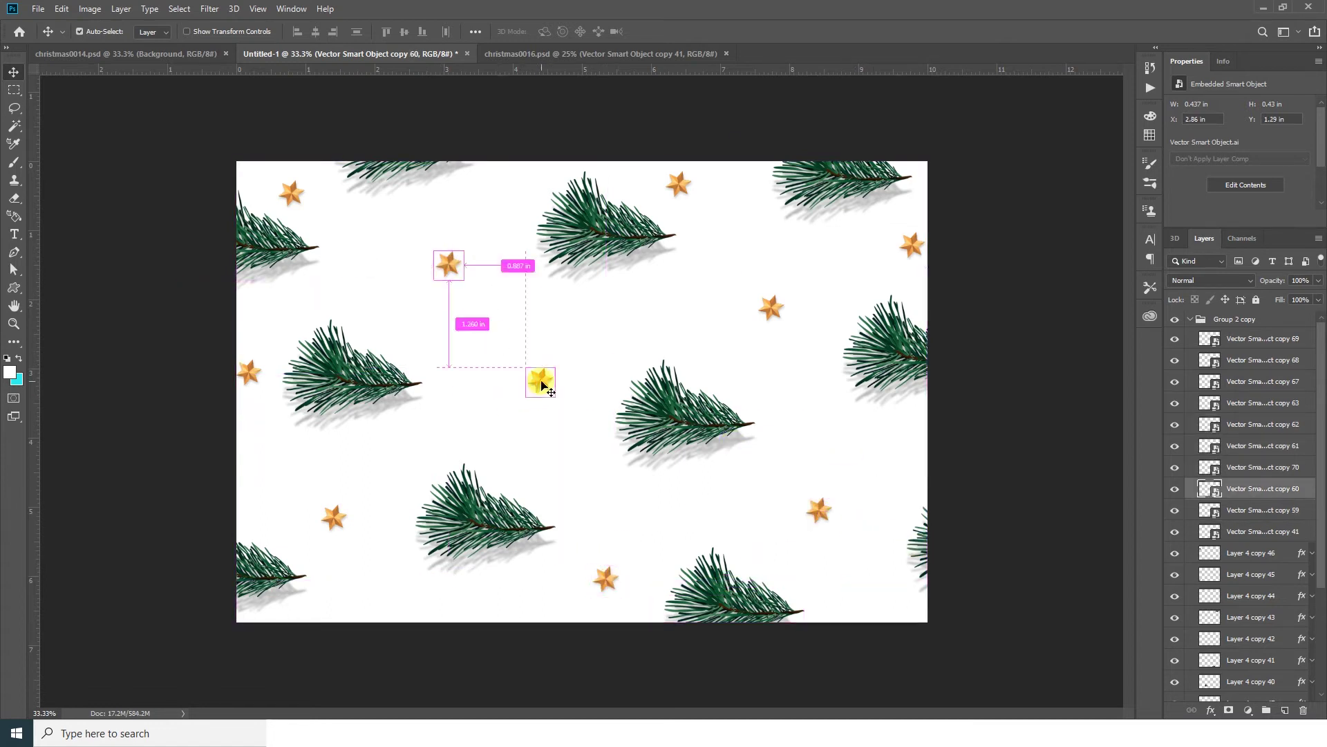
# Fine-tune the top-left, lower-left and central stars to even out their spacing.
pyautogui.keyDown('ctrl'); pyautogui.click(541, 385); pyautogui.keyUp('ctrl')
pyautogui.keyDown('ctrl'); pyautogui.click(775, 311); pyautogui.keyUp('ctrl')
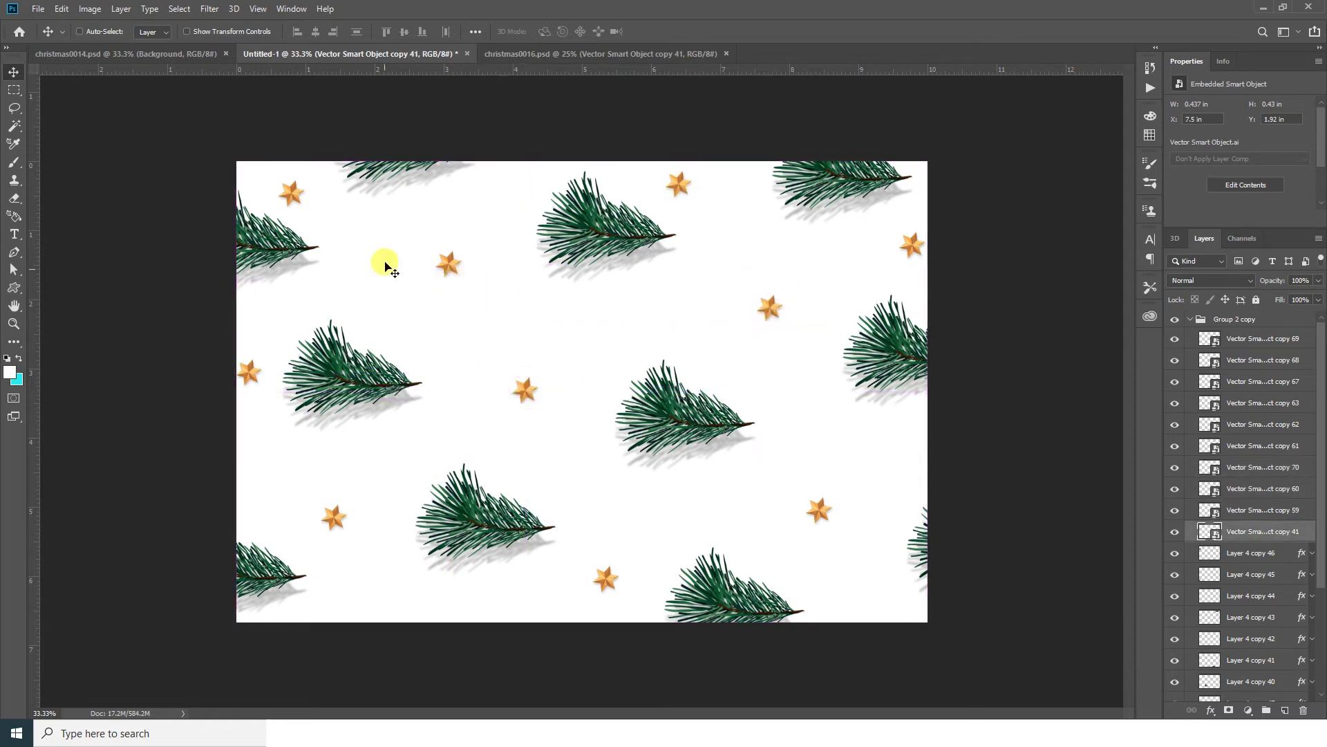
pyautogui.keyDown('ctrl'); pyautogui.click(300, 200); pyautogui.keyUp('ctrl')
pyautogui.moveTo(295, 200); pyautogui.dragTo(292, 199)
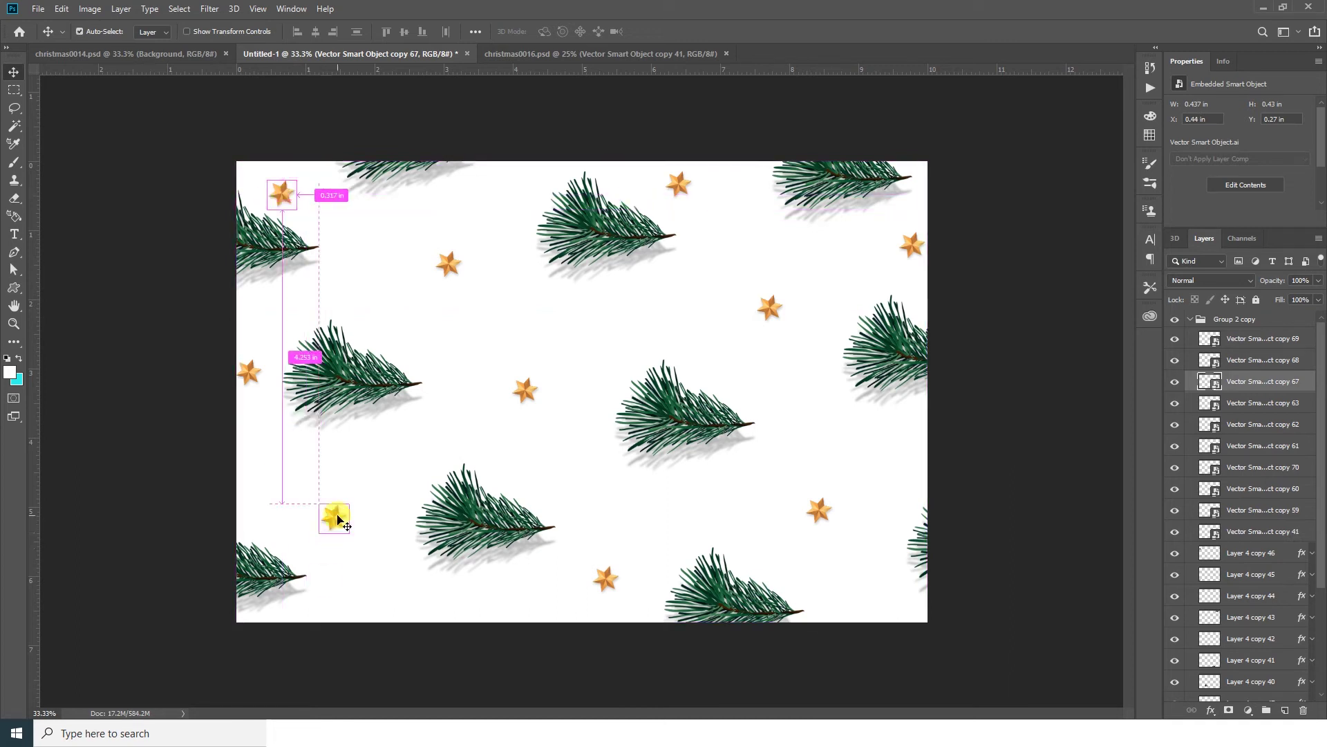
pyautogui.moveTo(337, 513); pyautogui.dragTo(329, 523)
pyautogui.keyDown('ctrl'); pyautogui.click(599, 585); pyautogui.keyUp('ctrl')
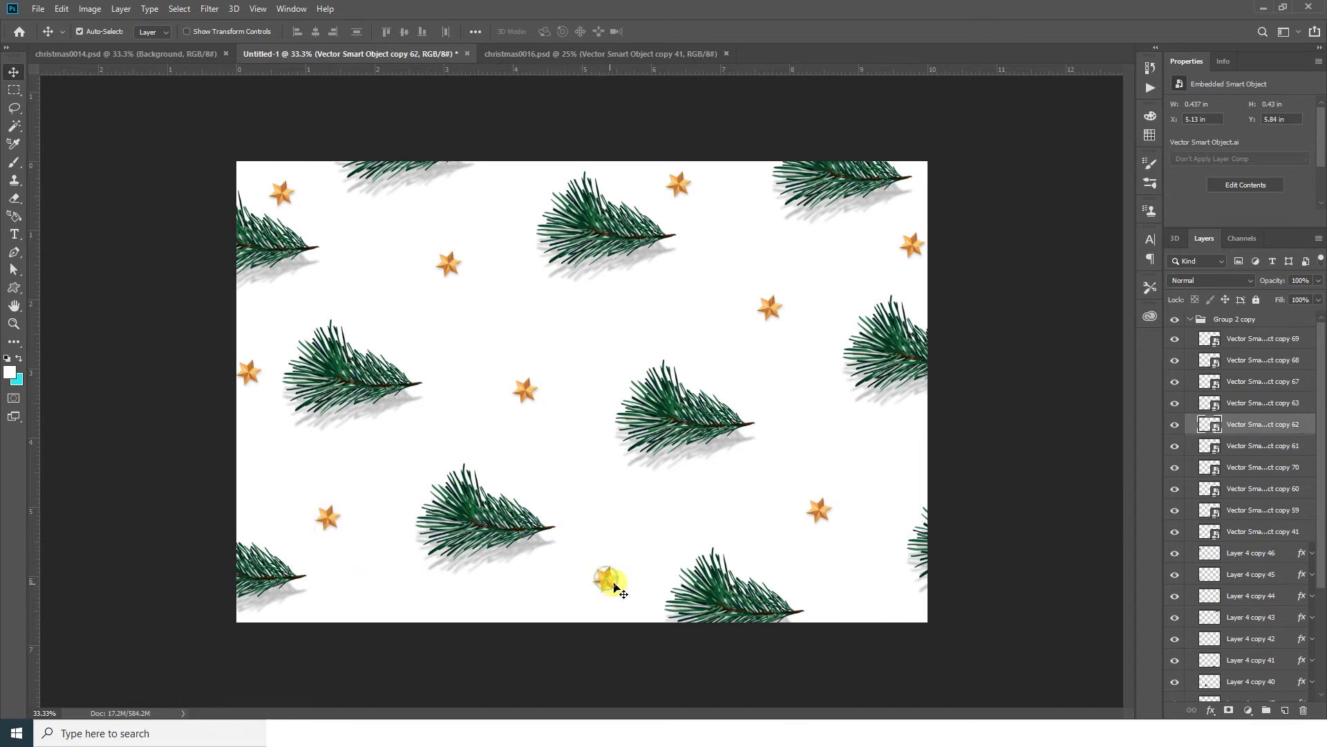
pyautogui.keyDown('ctrl'); pyautogui.click(522, 399); pyautogui.keyUp('ctrl')
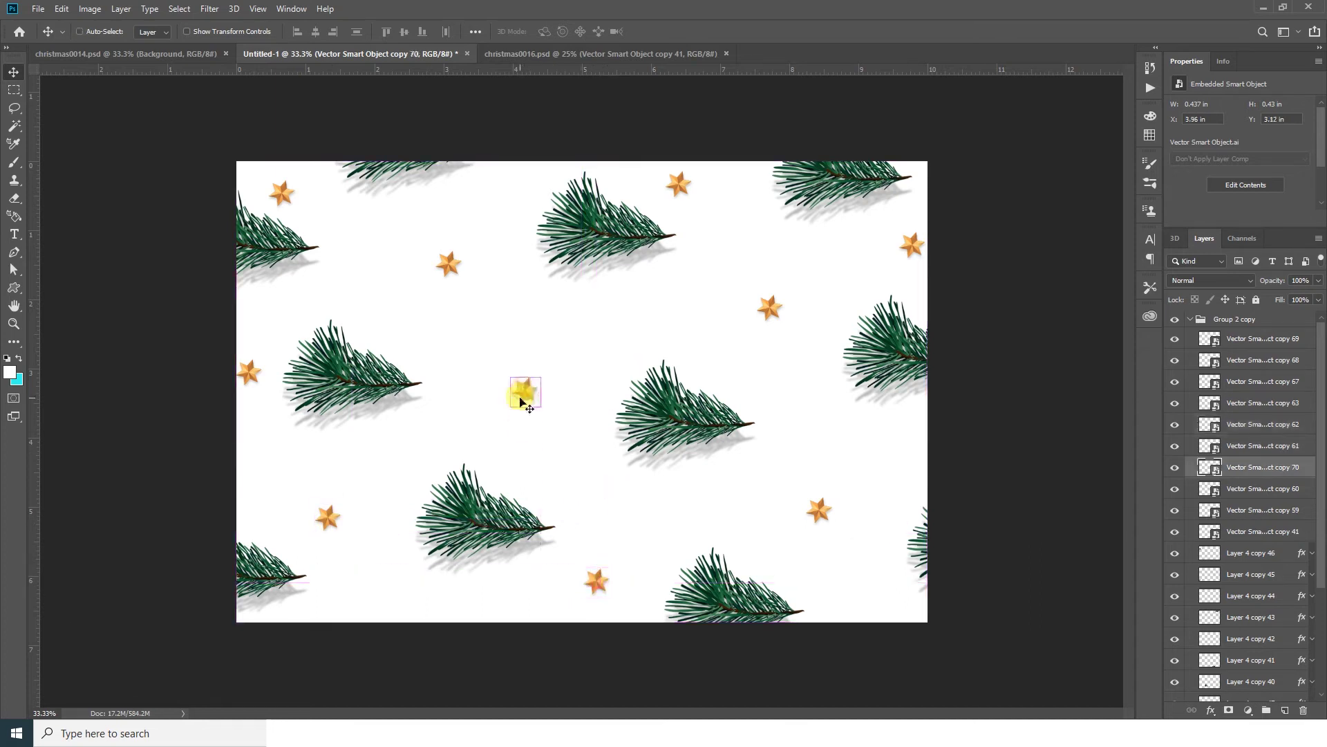
pyautogui.moveTo(554, 398); pyautogui.dragTo(541, 402)
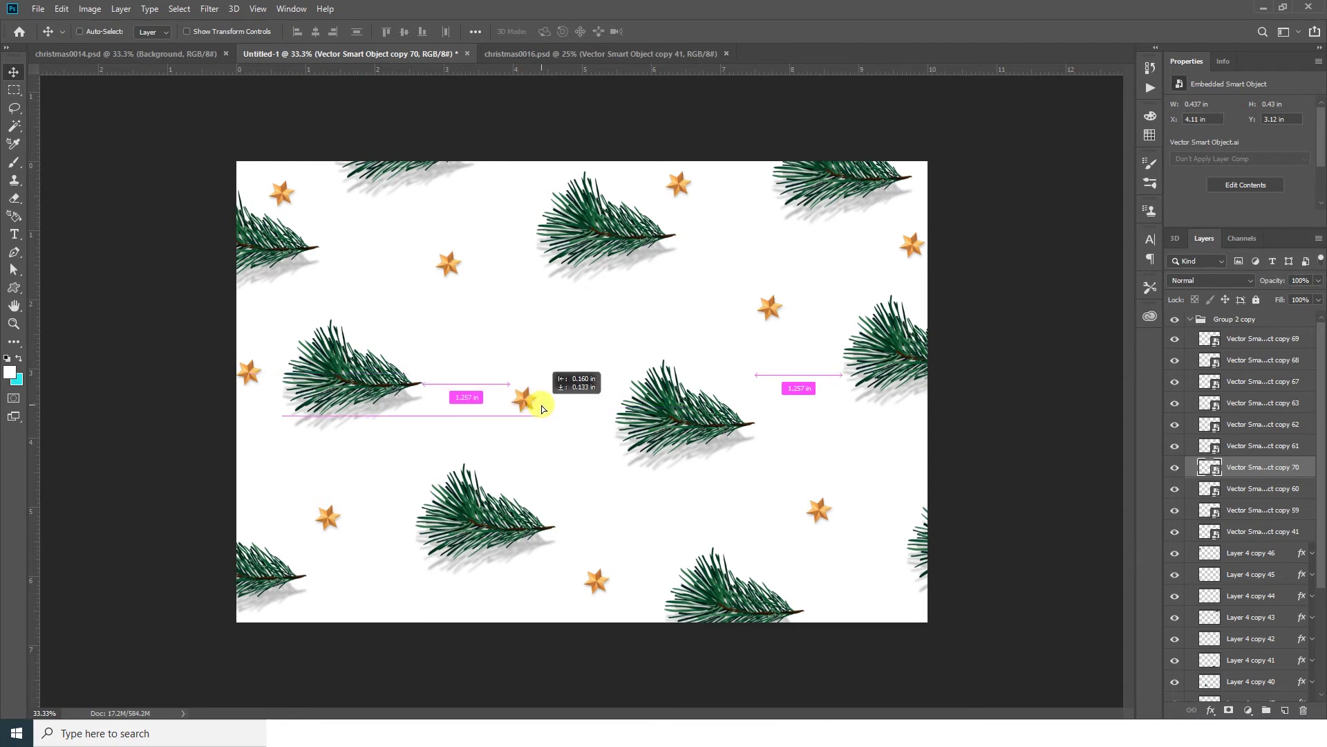
# Nudge the central and lower-right stars, then take a red berry from the Christmas flyer.
pyautogui.moveTo(541, 406); pyautogui.dragTo(540, 405)
pyautogui.keyDown('ctrl'); pyautogui.click(767, 311); pyautogui.keyUp('ctrl')
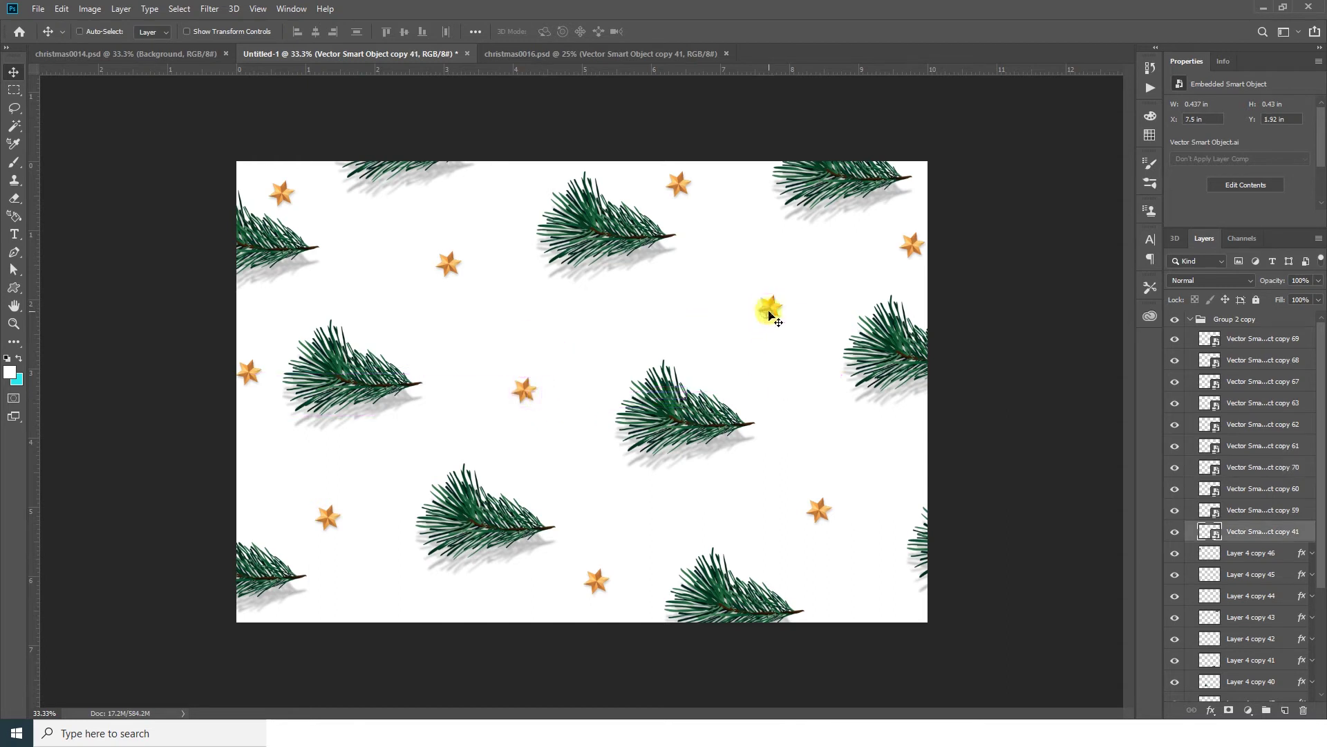
pyautogui.keyDown('ctrl'); pyautogui.click(820, 512); pyautogui.keyUp('ctrl')
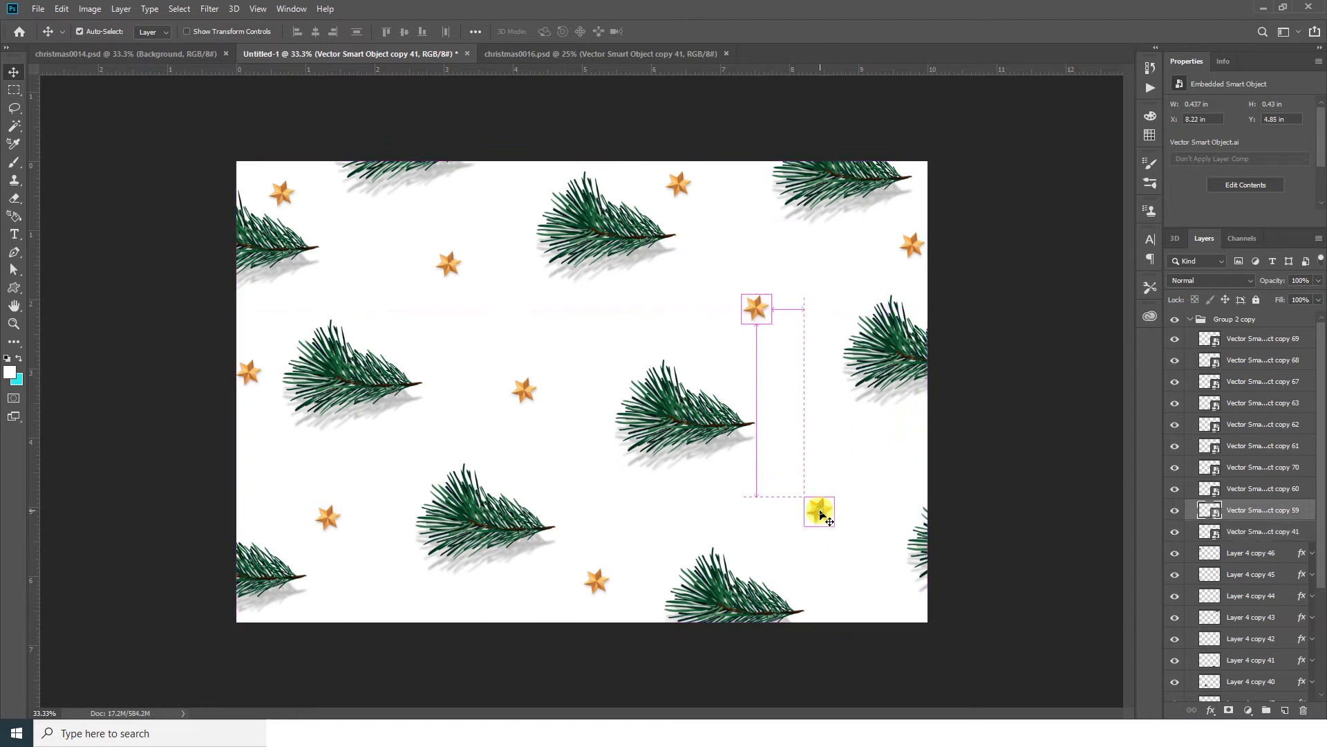
pyautogui.moveTo(823, 510); pyautogui.dragTo(817, 509)
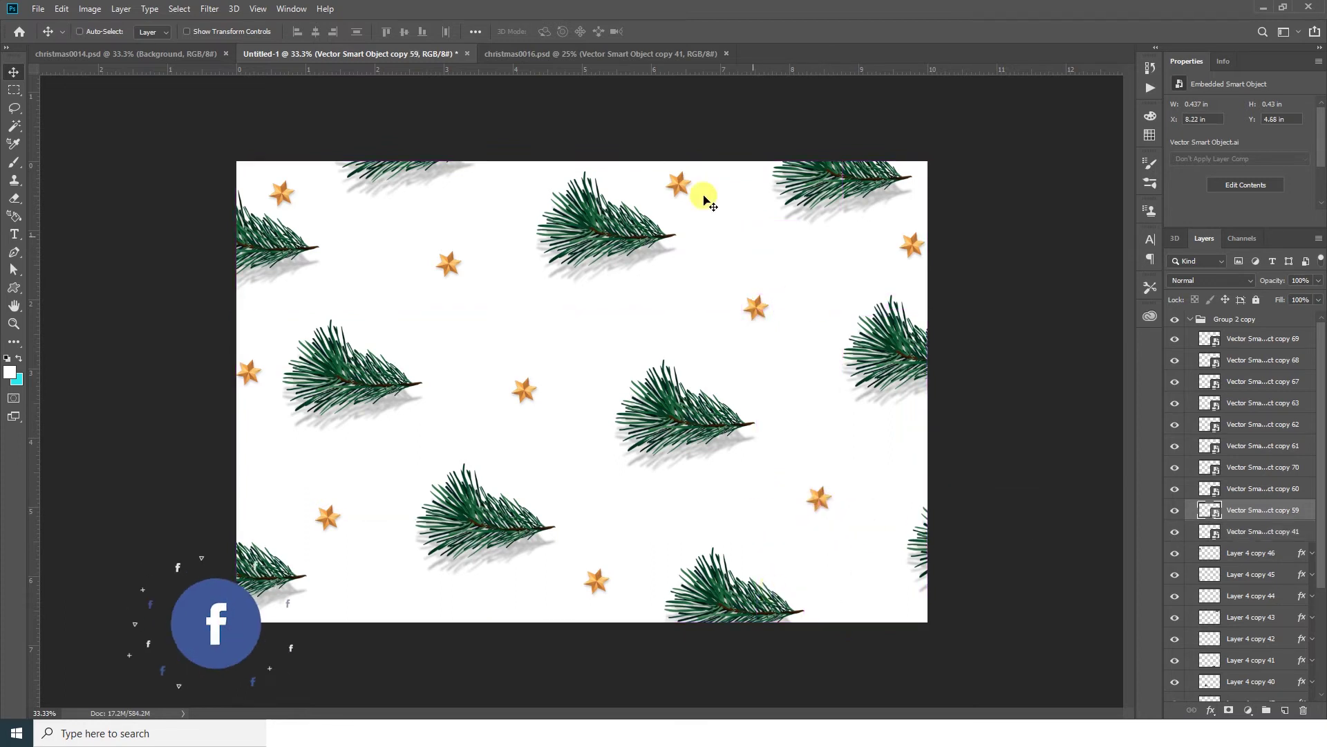
pyautogui.click(537, 54)
pyautogui.moveTo(448, 298); pyautogui.dragTo(402, 125)
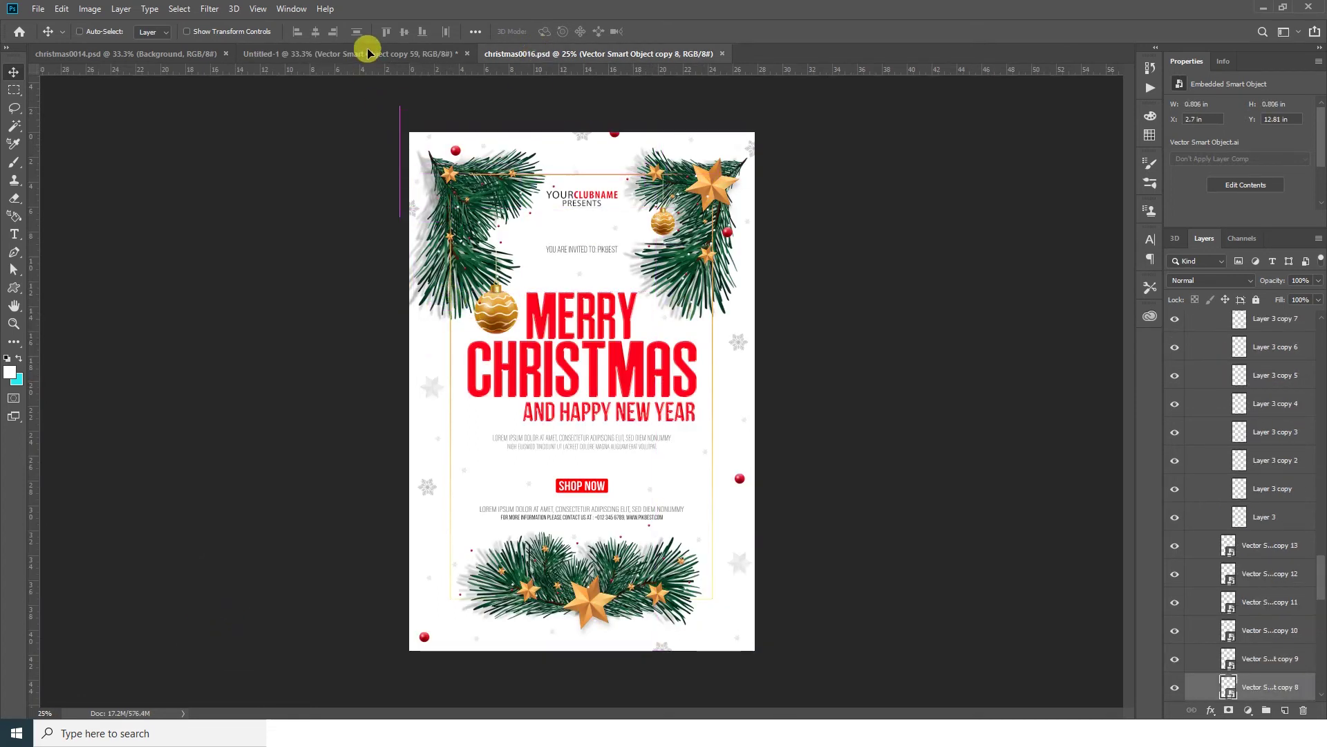
# Drop the red berry onto the pattern canvas and scale it down.
pyautogui.moveTo(402, 124); pyautogui.dragTo(507, 288)
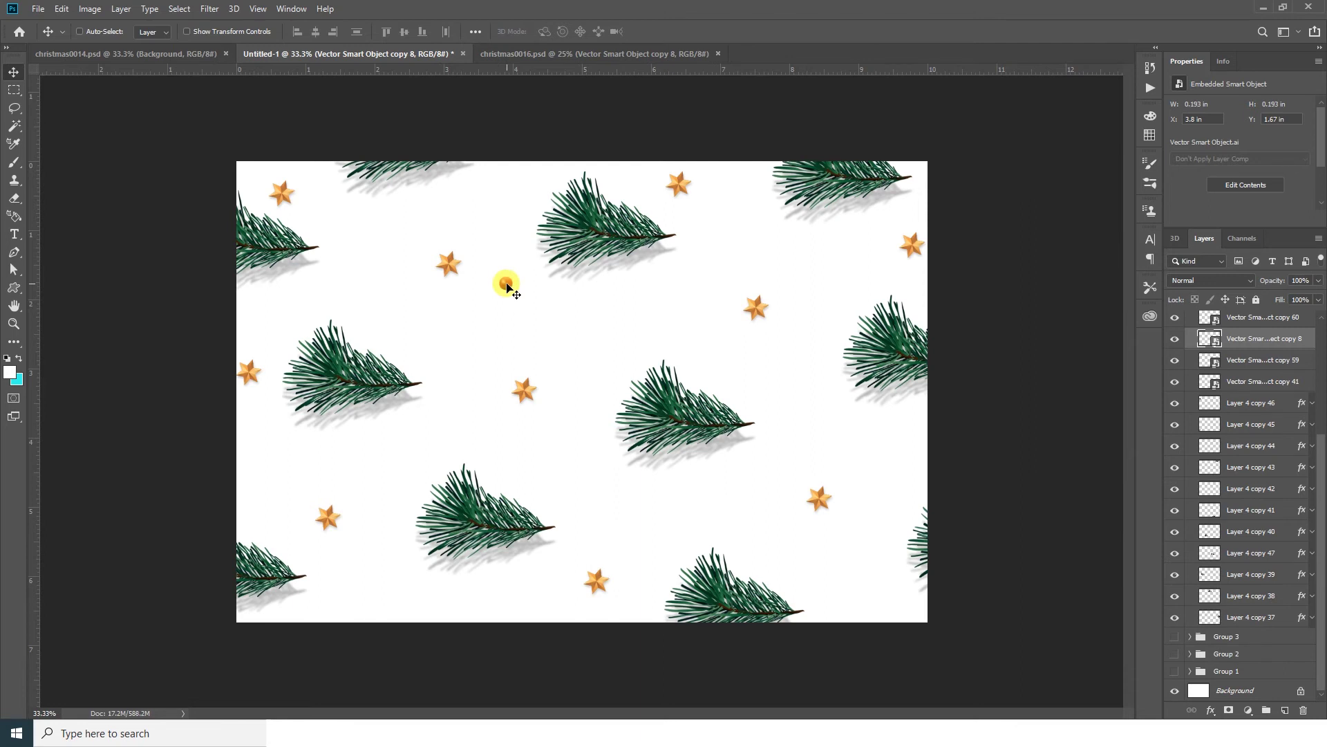
pyautogui.hotkey('ctrl', 't')
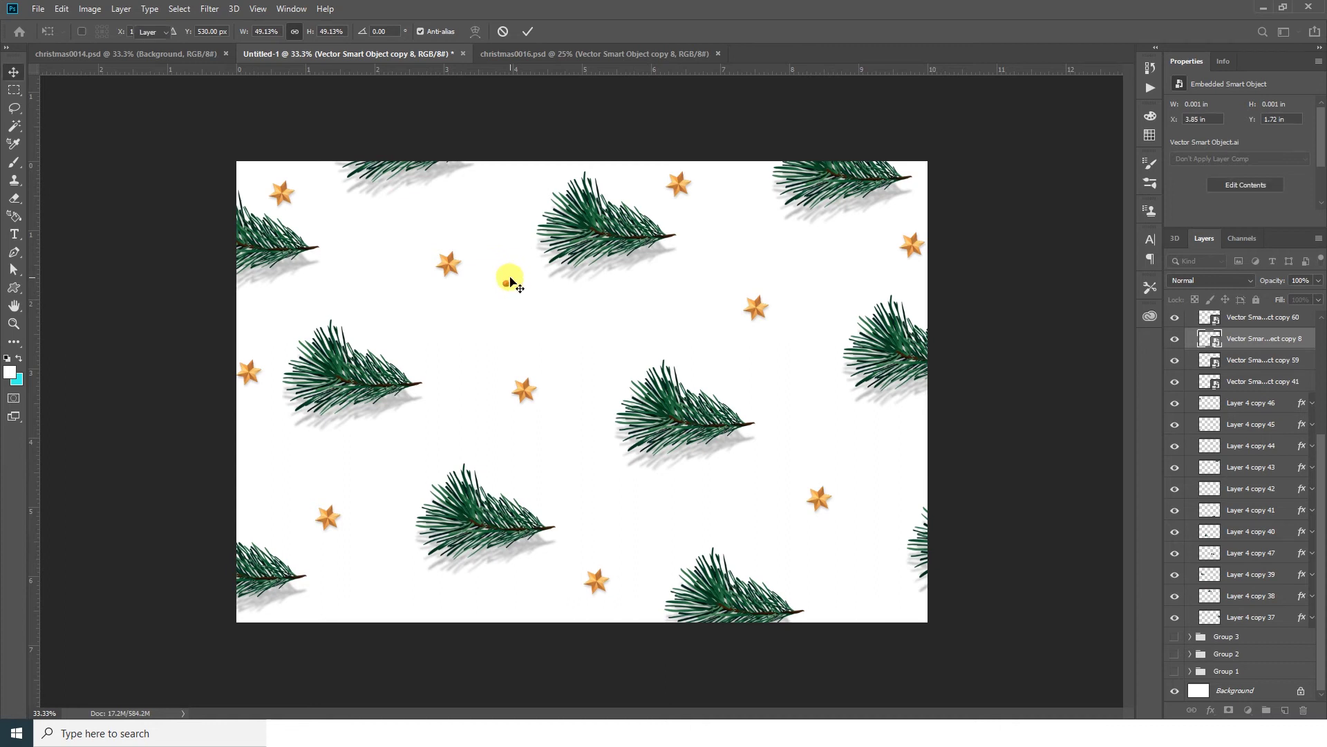
pyautogui.press('Return')
# Position the small berry above the centre branch and place a duplicate copy.
pyautogui.moveTo(522, 290); pyautogui.dragTo(732, 347)
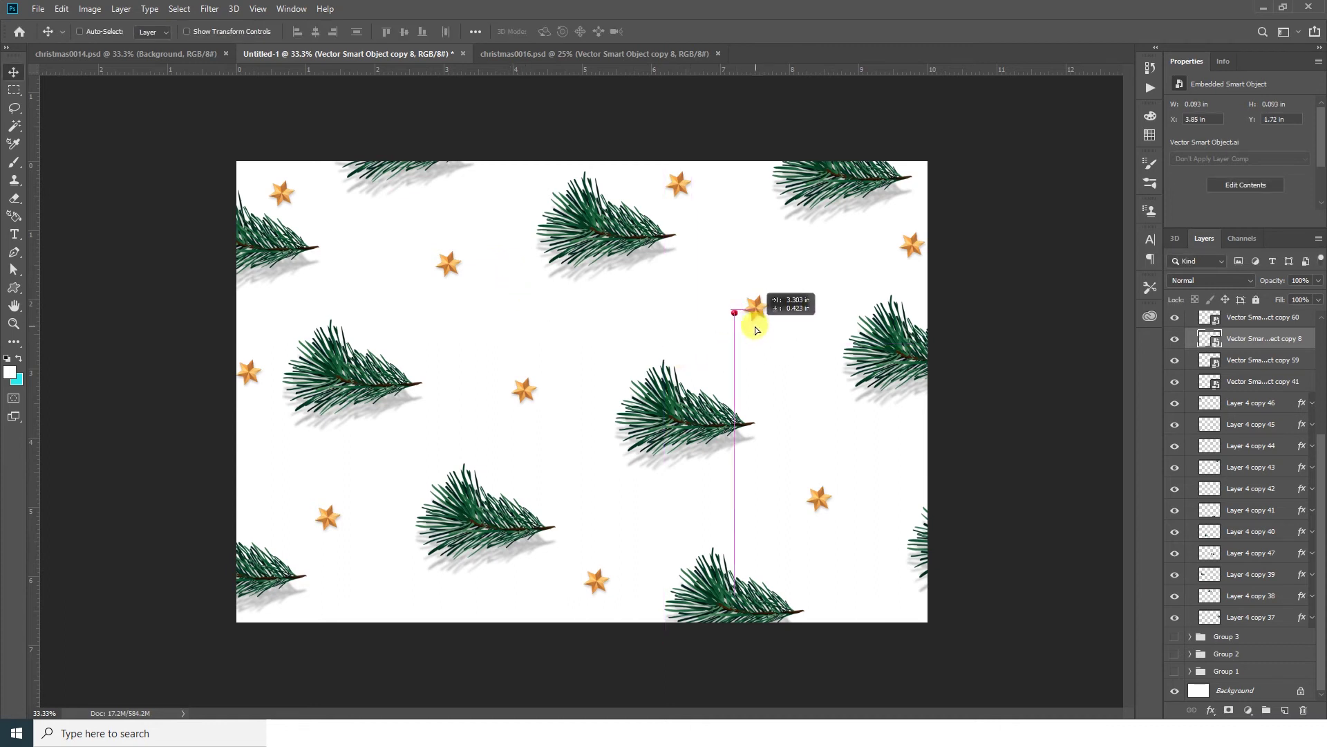
pyautogui.moveTo(756, 329); pyautogui.dragTo(642, 338)
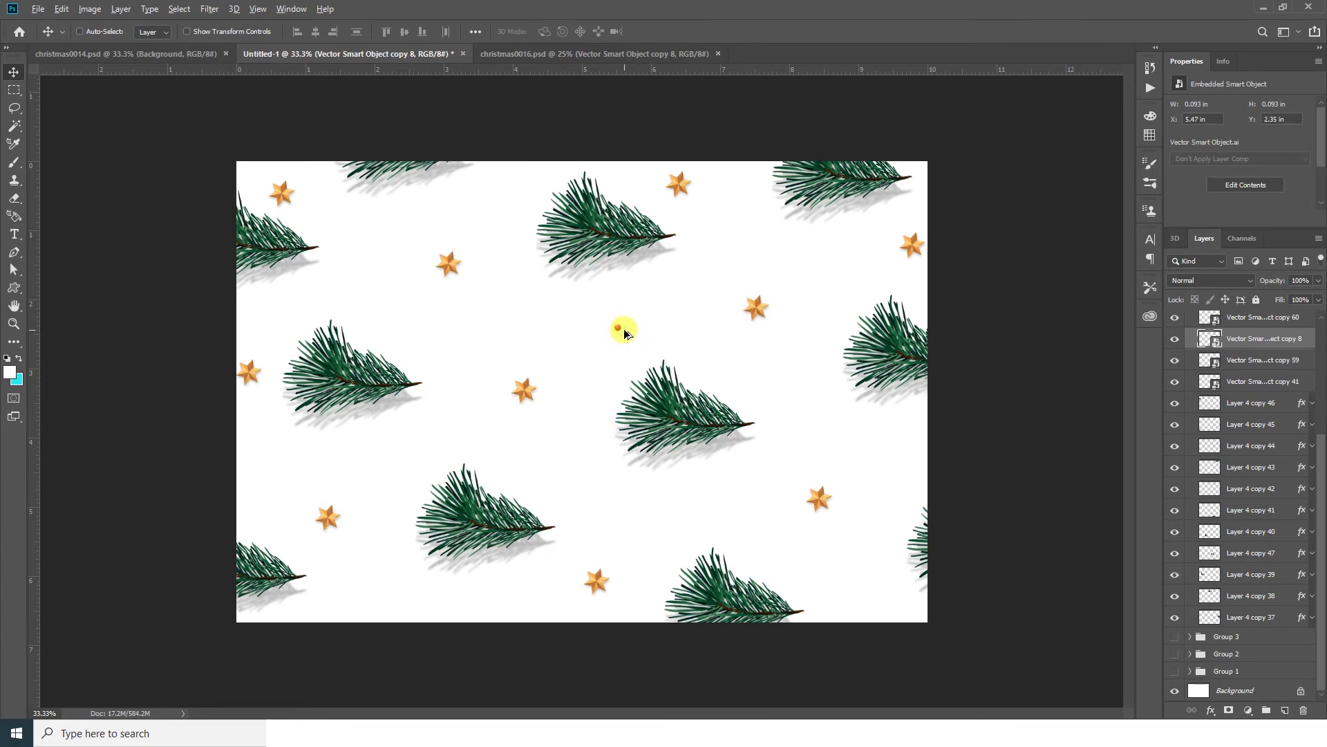
pyautogui.moveTo(625, 333)
pyautogui.mouseDown()
pyautogui.moveTo(825, 454)
pyautogui.moveTo(810, 470)
pyautogui.moveTo(390, 365)
pyautogui.moveTo(351, 433)
pyautogui.moveTo(277, 332)
pyautogui.mouseUp()
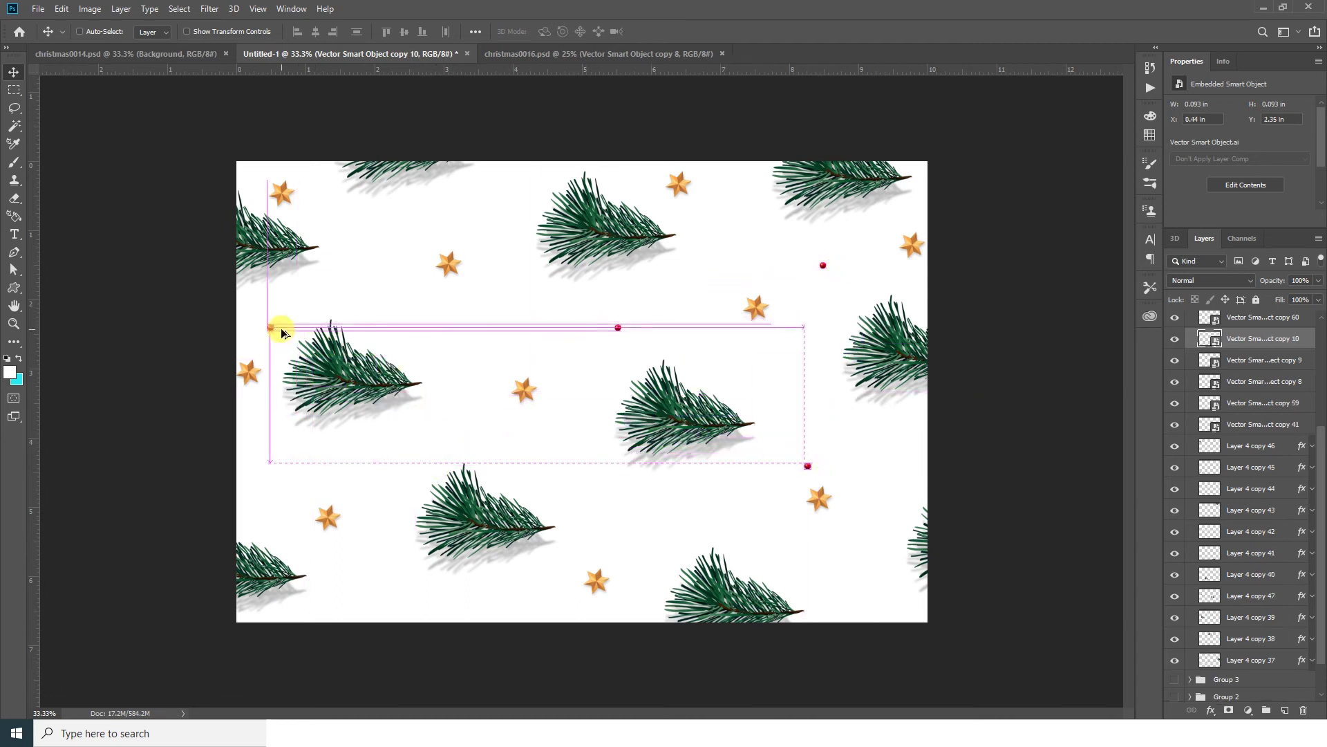
# Add a berry copy near the left edge and nudge berries into the upper-right gaps.
pyautogui.moveTo(403, 469)
pyautogui.mouseDown()
pyautogui.moveTo(398, 240)
pyautogui.moveTo(738, 210)
pyautogui.mouseUp()
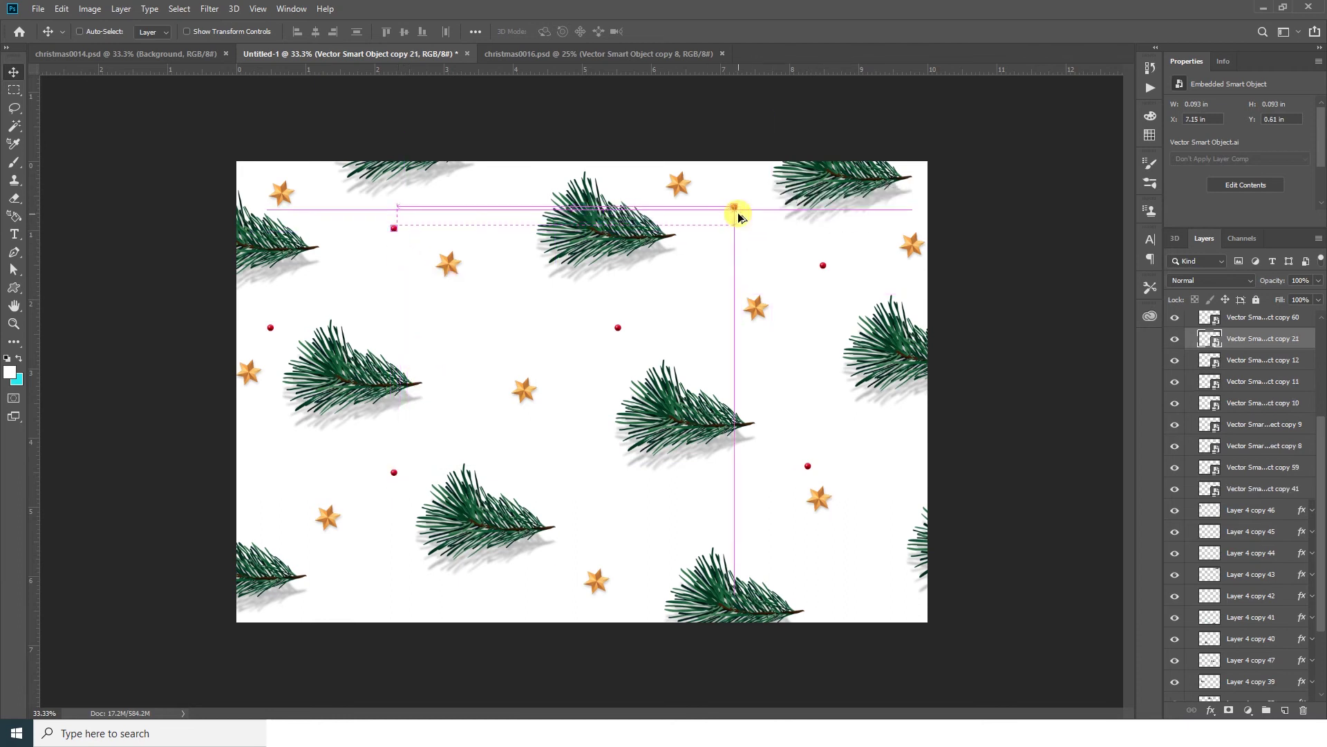
pyautogui.press('ctrl')
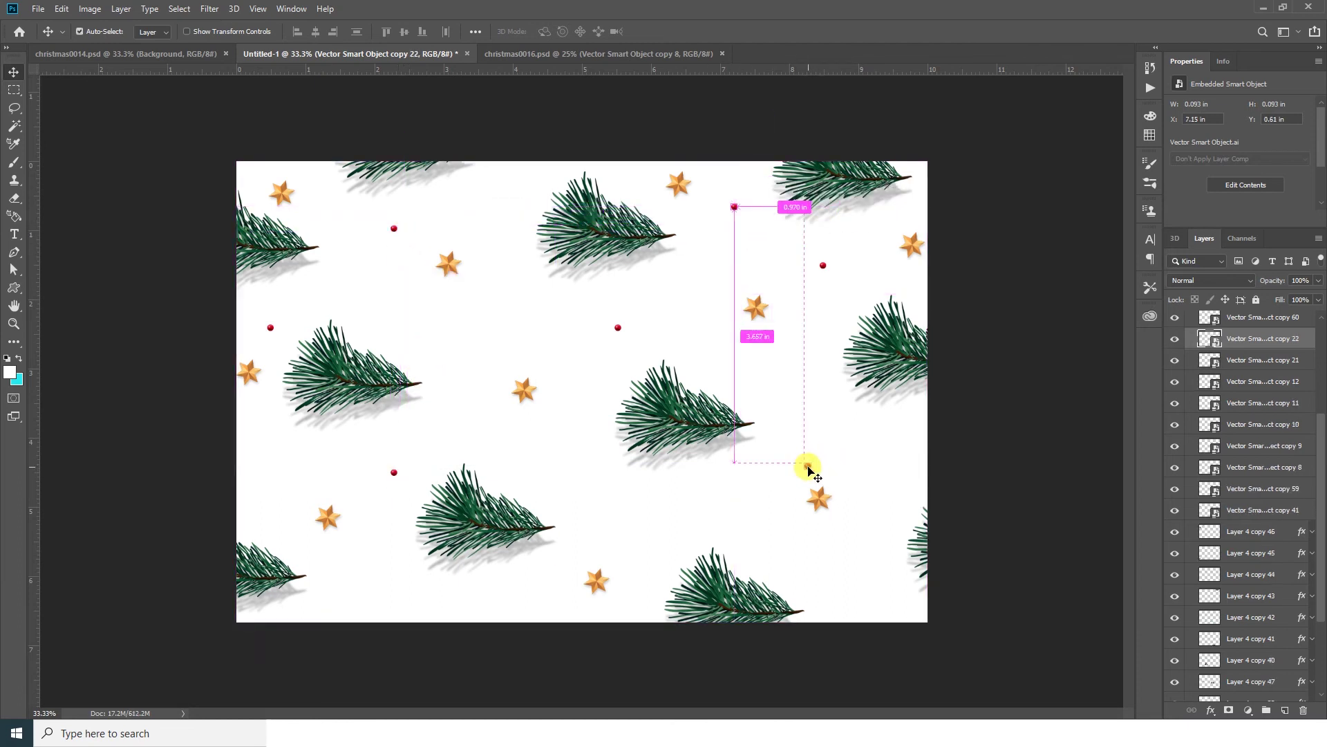
pyautogui.moveTo(809, 470)
pyautogui.mouseDown()
pyautogui.moveTo(906, 462)
pyautogui.moveTo(706, 507)
pyautogui.moveTo(446, 610)
pyautogui.mouseUp()
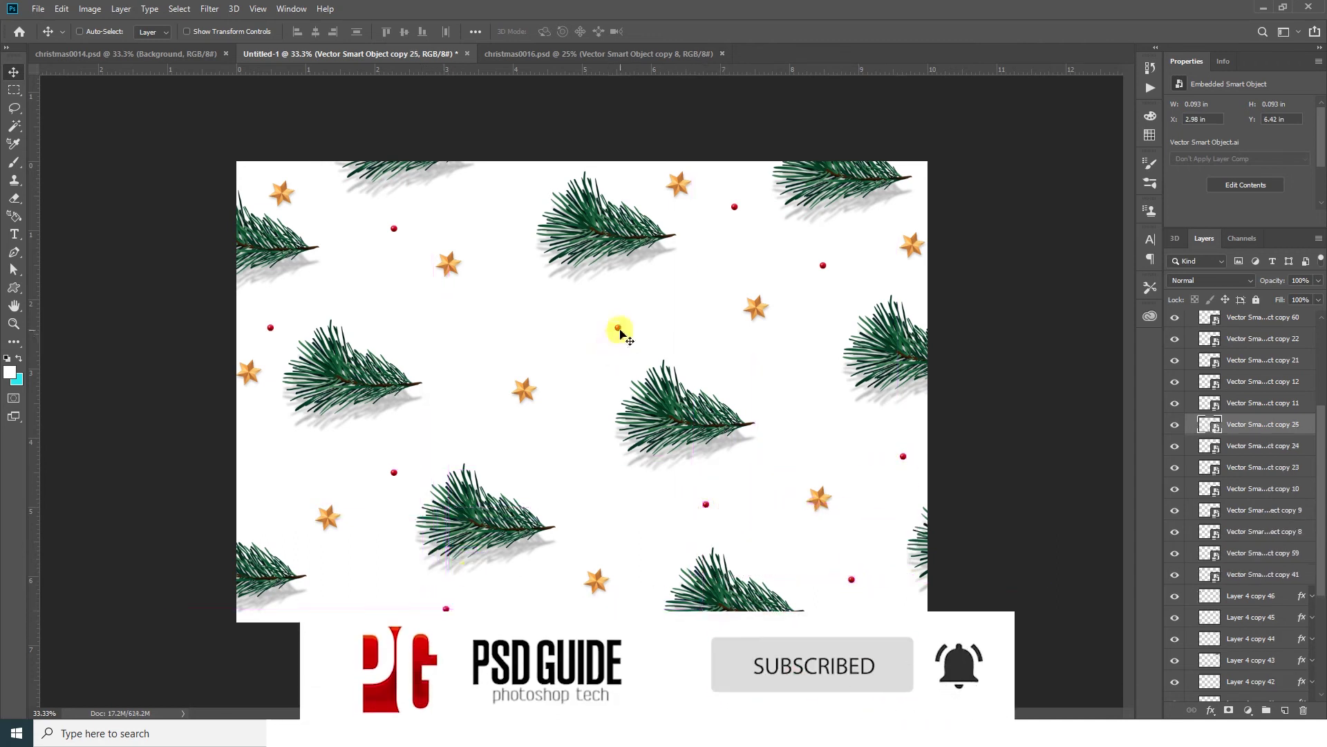
pyautogui.keyDown('ctrl'); pyautogui.moveTo(620, 333); pyautogui.dragTo(635, 335); pyautogui.keyUp('ctrl')
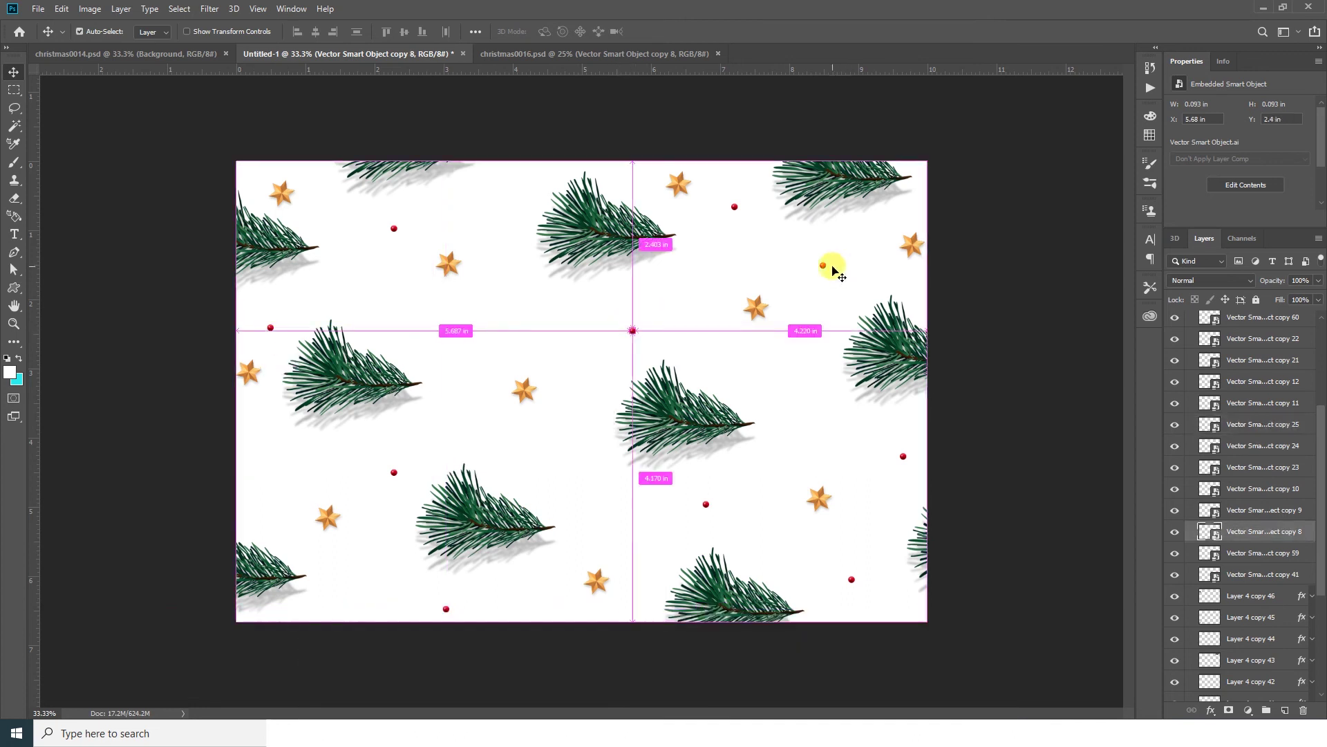
pyautogui.keyDown('ctrl'); pyautogui.moveTo(832, 270); pyautogui.dragTo(866, 262); pyautogui.keyUp('ctrl')
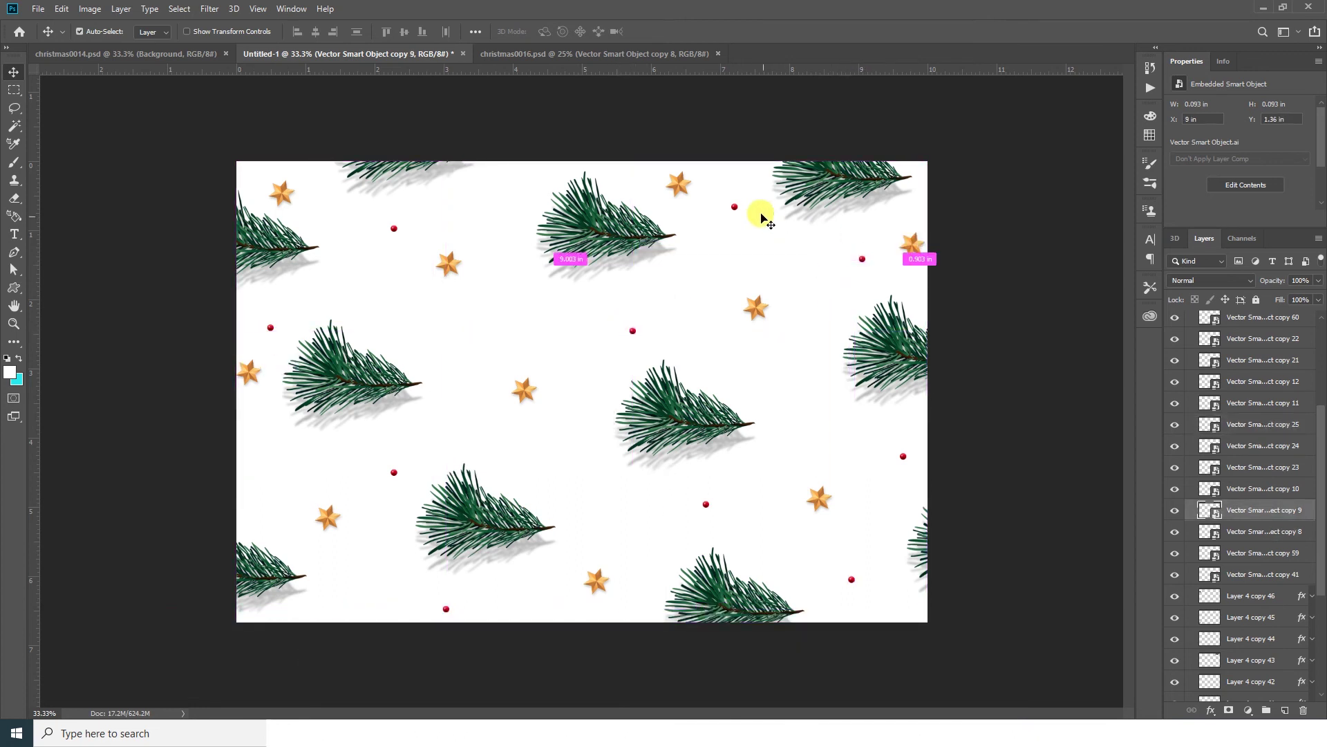
pyautogui.keyDown('ctrl'); pyautogui.moveTo(735, 208); pyautogui.dragTo(739, 209); pyautogui.keyUp('ctrl')
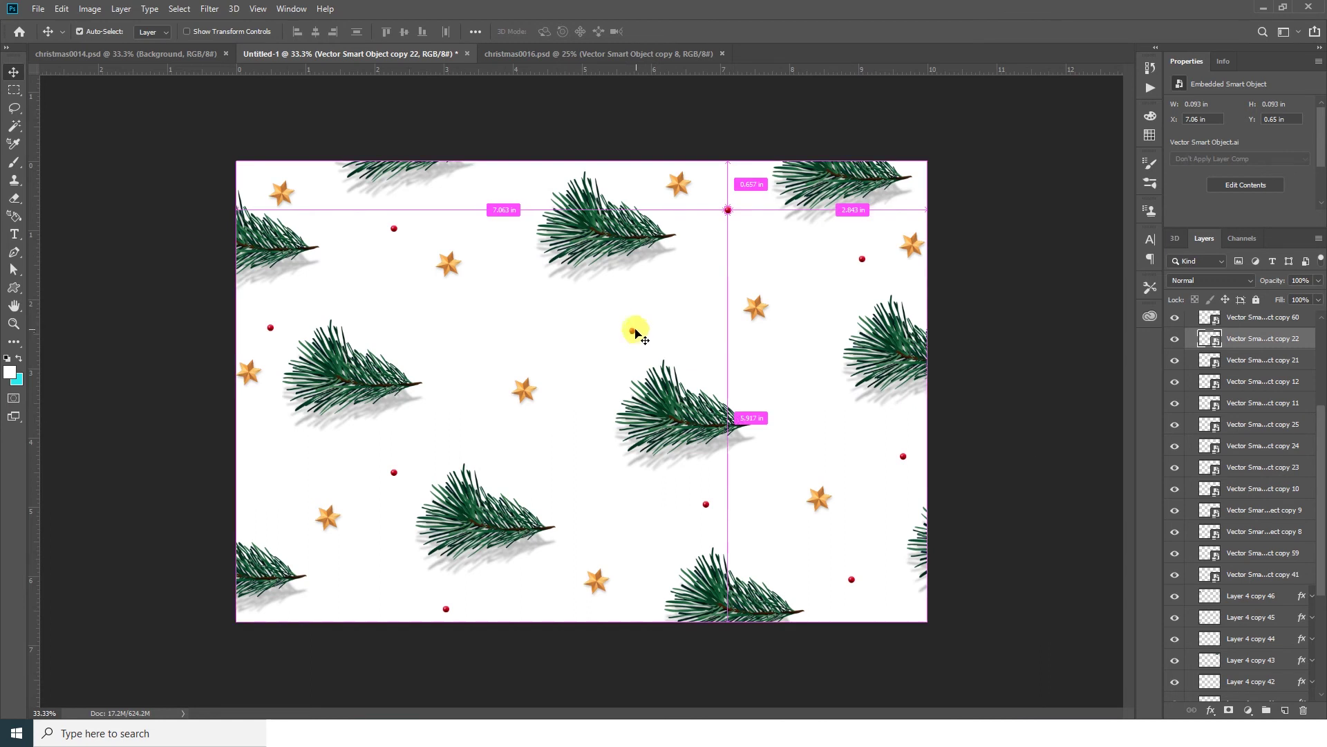
# Duplicate a berry onto the canvas top edge, dismissing the no-layers-selected warning.
pyautogui.keyDown('ctrl'); pyautogui.moveTo(394, 233); pyautogui.dragTo(391, 237); pyautogui.keyUp('ctrl')
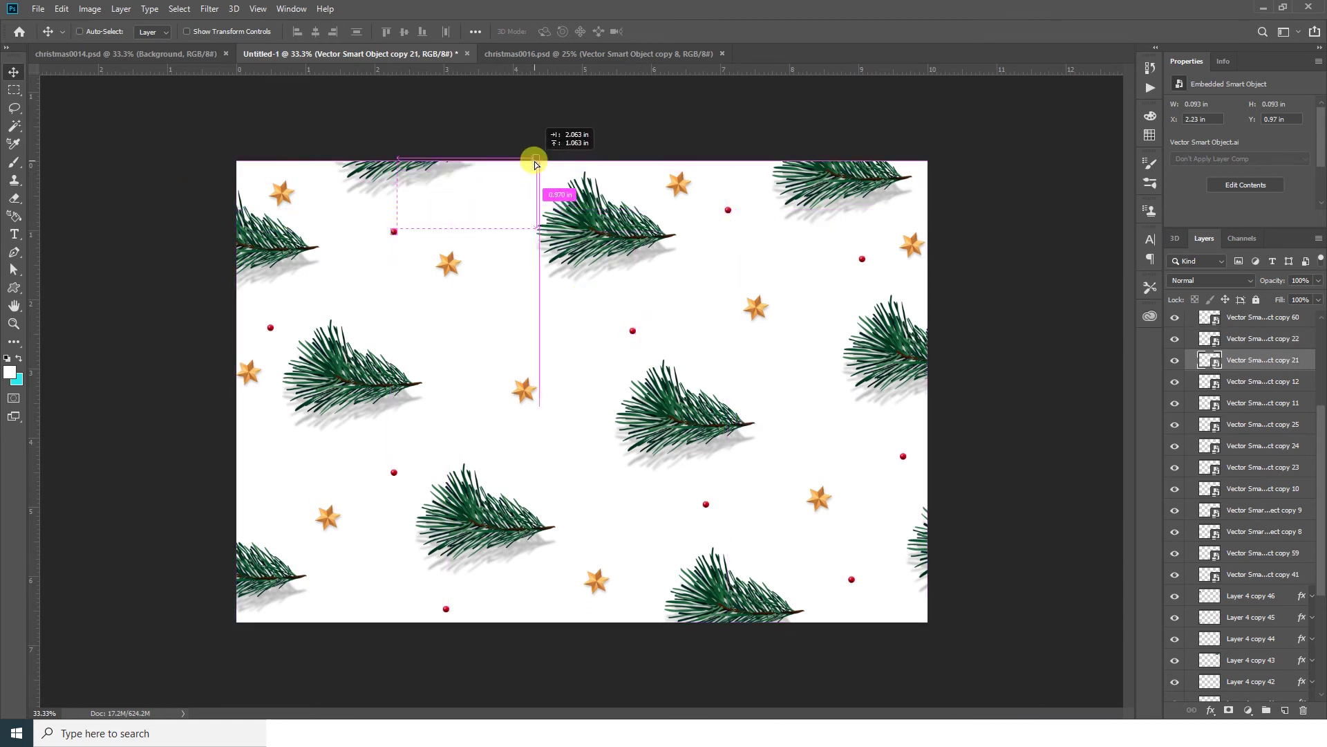
pyautogui.moveTo(536, 168); pyautogui.dragTo(536, 168)
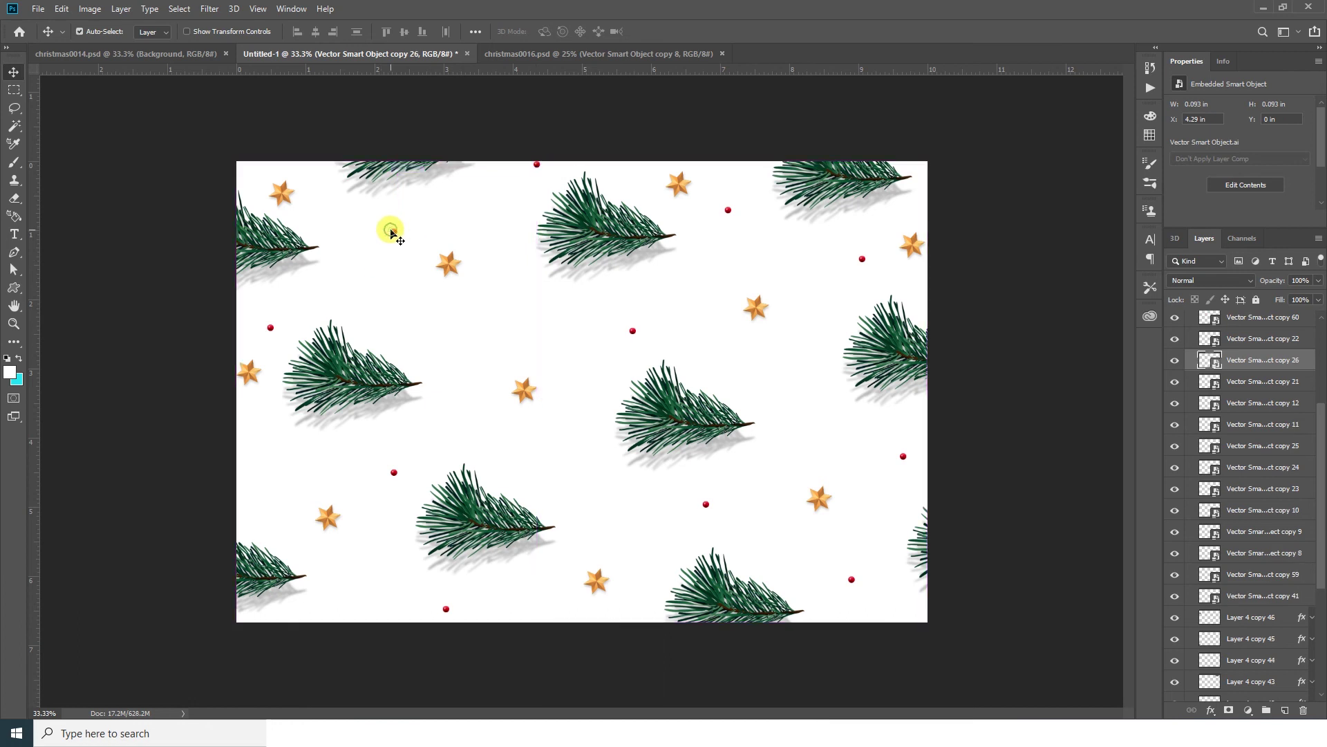
pyautogui.click(385, 239)
pyautogui.press('Return')
pyautogui.keyDown('ctrl'); pyautogui.click(394, 235); pyautogui.keyUp('ctrl')
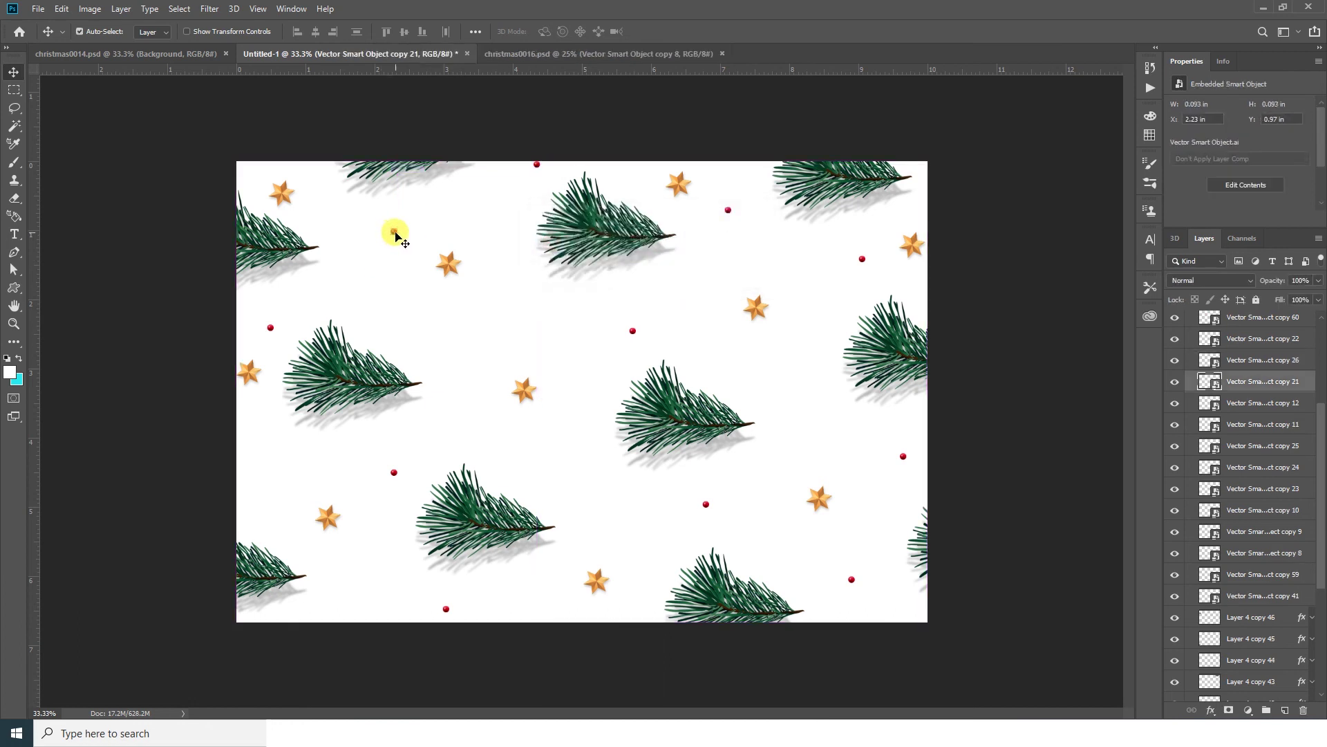